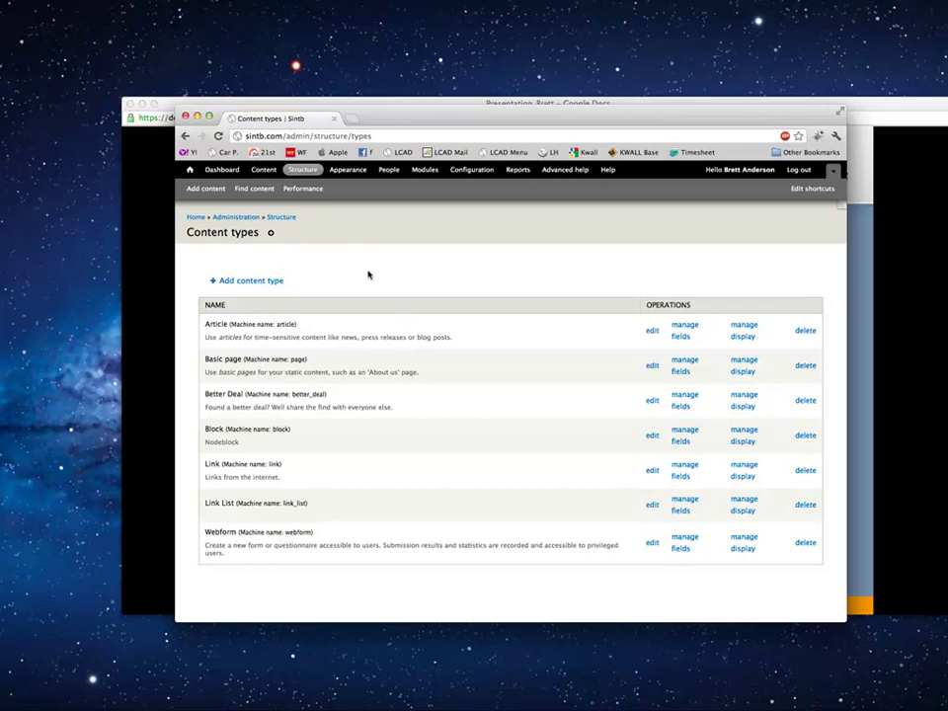
Go to the site's Views list in the Structure administration and open the NTBs view for editing
{"action": "left_click", "coordinate": [306, 172]}
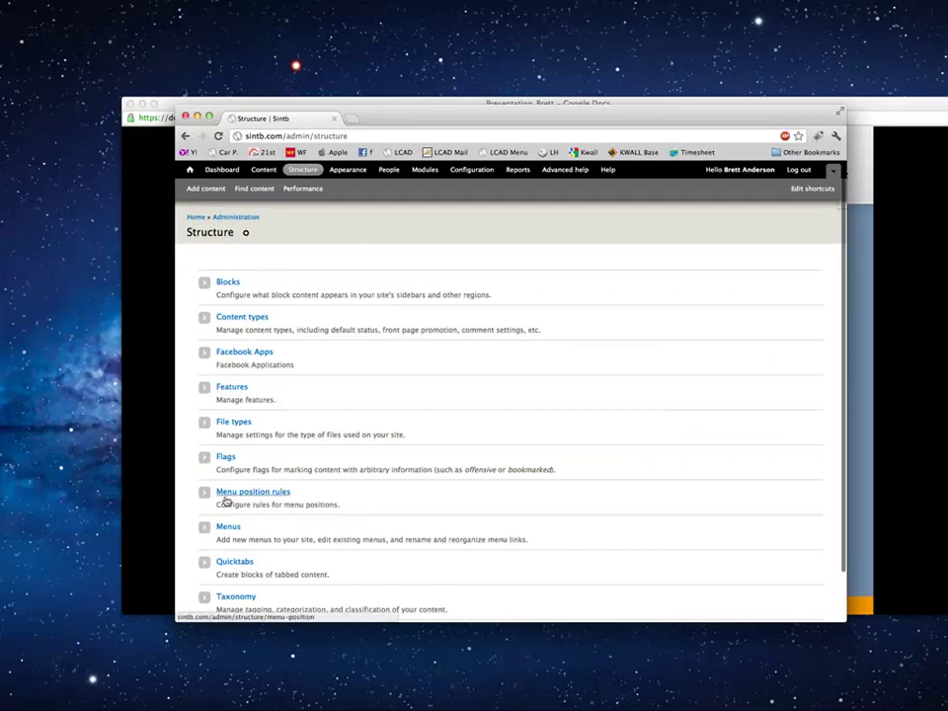
{"action": "scroll", "coordinate": [221, 497], "scroll_direction": "down", "scroll_amount": 2}
{"action": "left_click", "coordinate": [223, 576]}
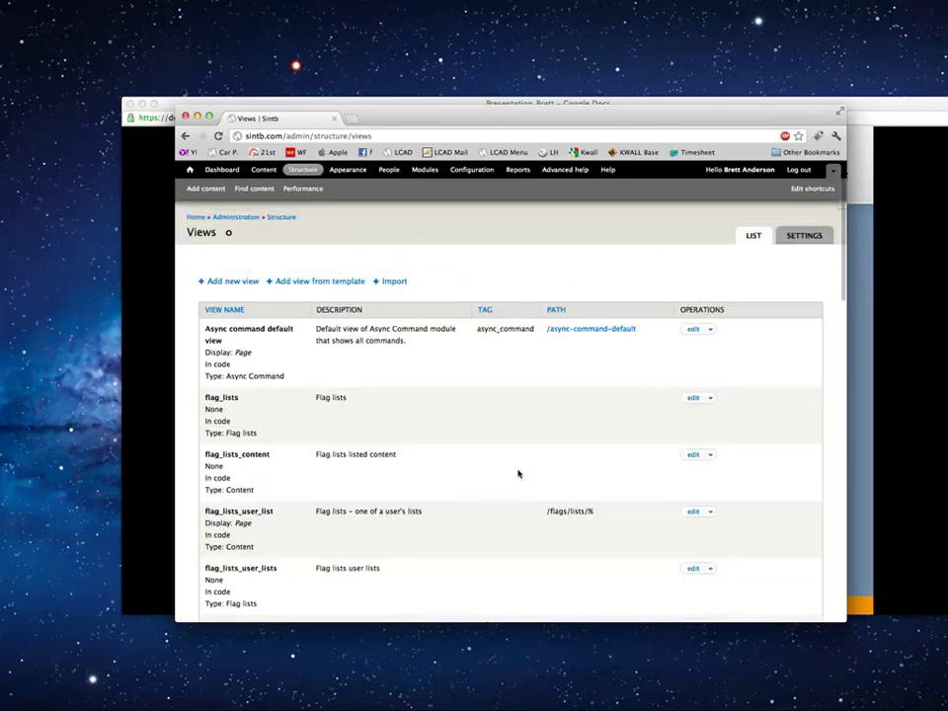
{"action": "scroll", "coordinate": [517, 474], "scroll_direction": "down", "scroll_amount": 5}
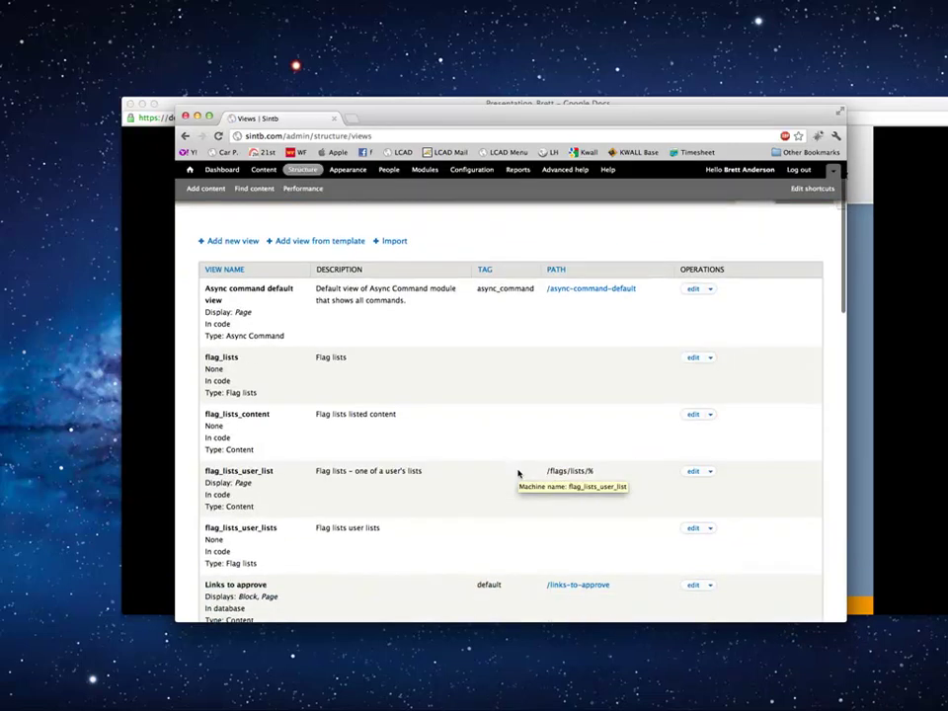
{"action": "scroll", "coordinate": [517, 474], "scroll_direction": "down", "scroll_amount": 5}
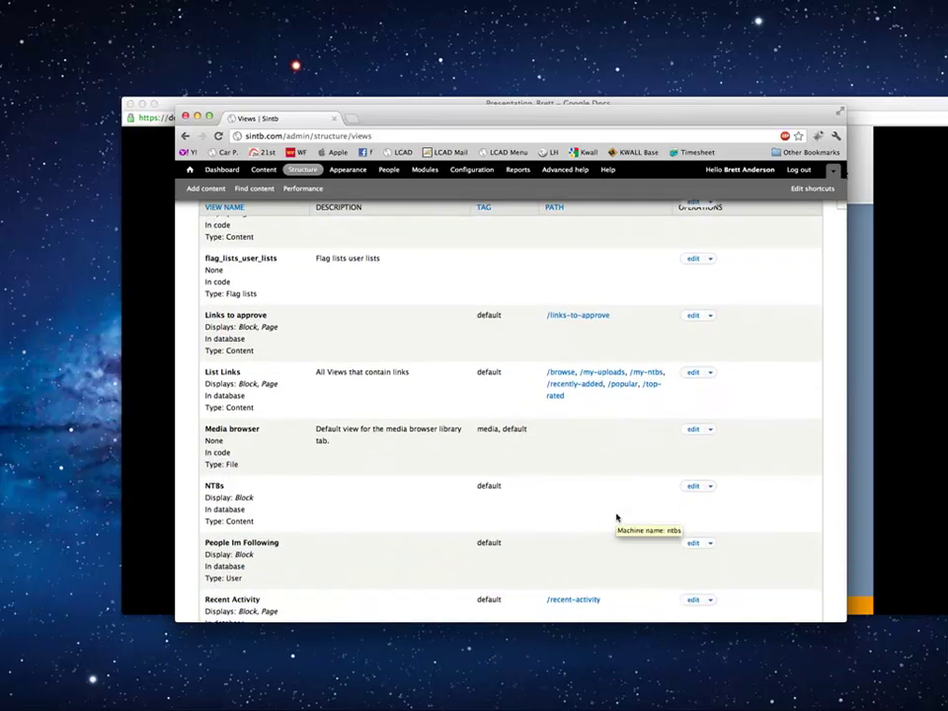
{"action": "left_click", "coordinate": [692, 487]}
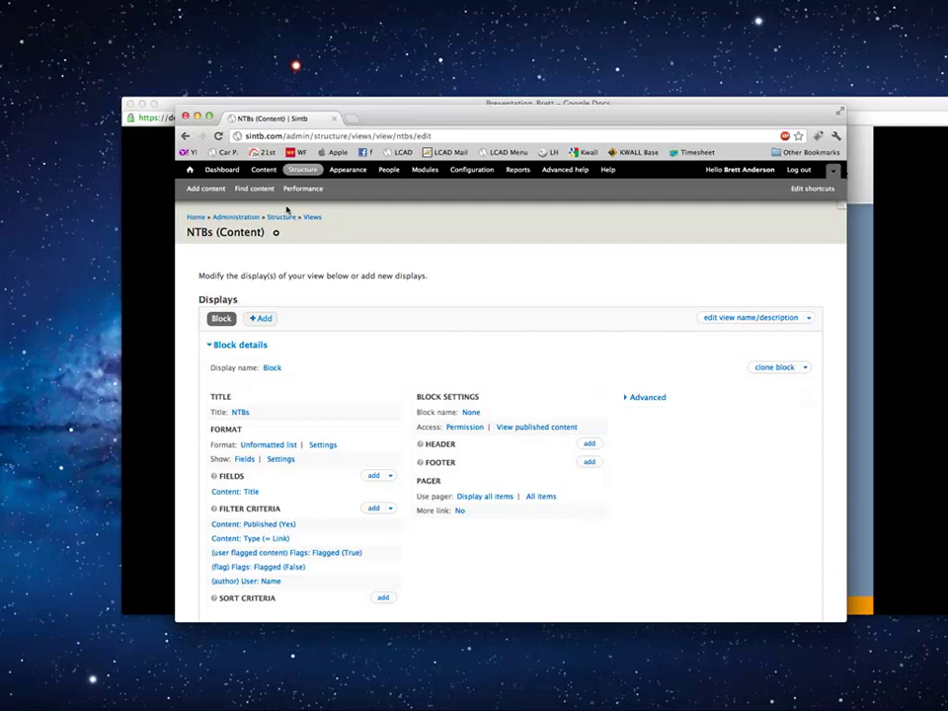
Return to the Views list and open the List Links view for editing
{"action": "left_click", "coordinate": [185, 135]}
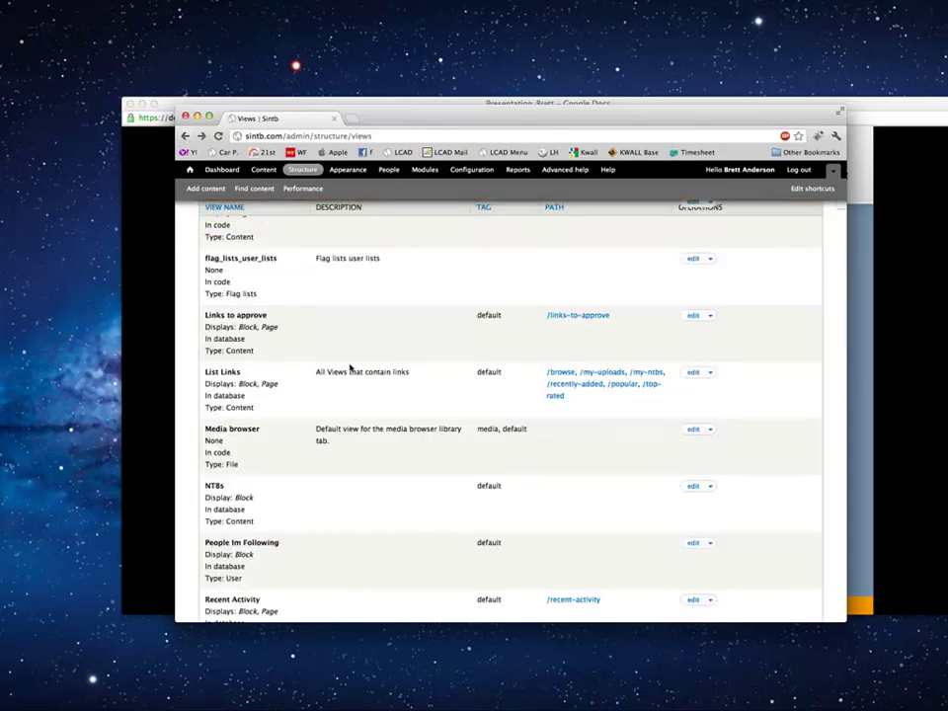
{"action": "scroll", "coordinate": [451, 431], "scroll_direction": "up", "scroll_amount": 1}
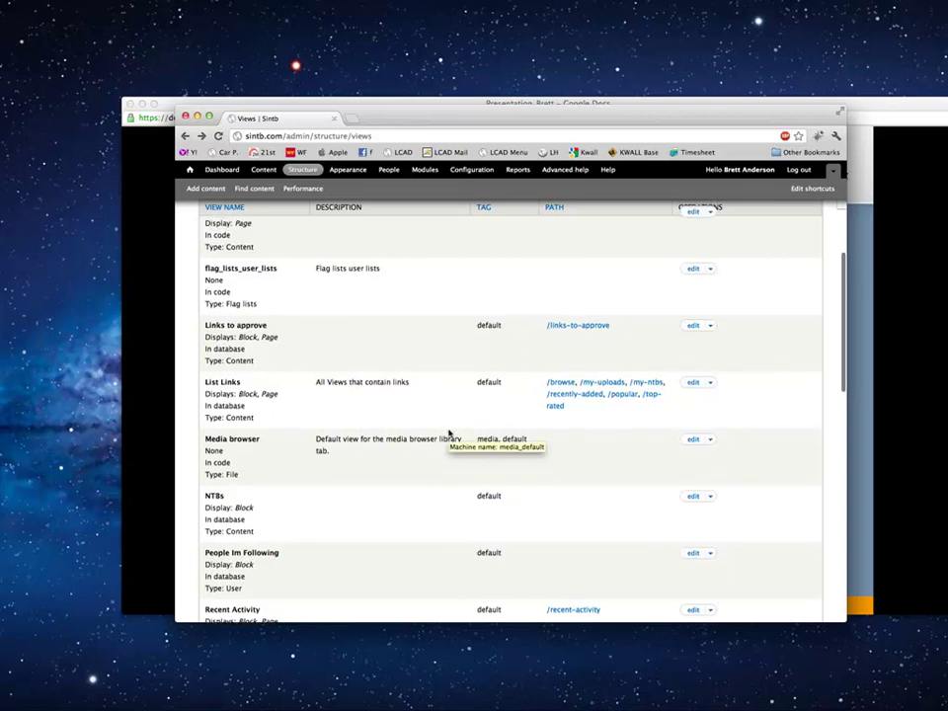
{"action": "left_click", "coordinate": [693, 383]}
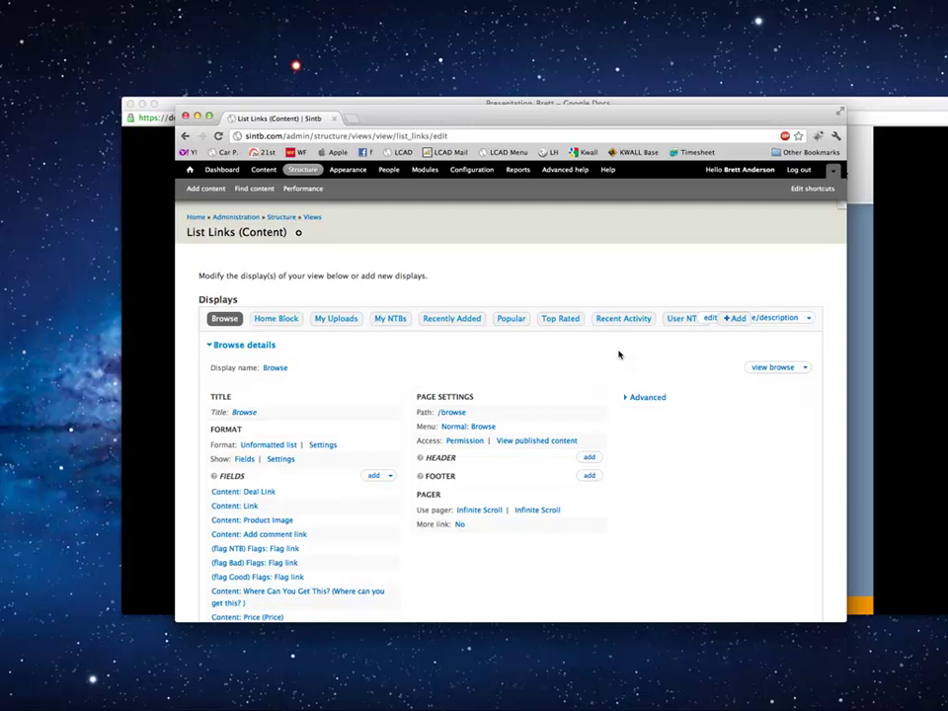
Expand the Browse display's advanced settings and review its fields, filter criteria, sort criteria, contextual filters and relationships
{"action": "scroll", "coordinate": [619, 355], "scroll_direction": "down", "scroll_amount": 3}
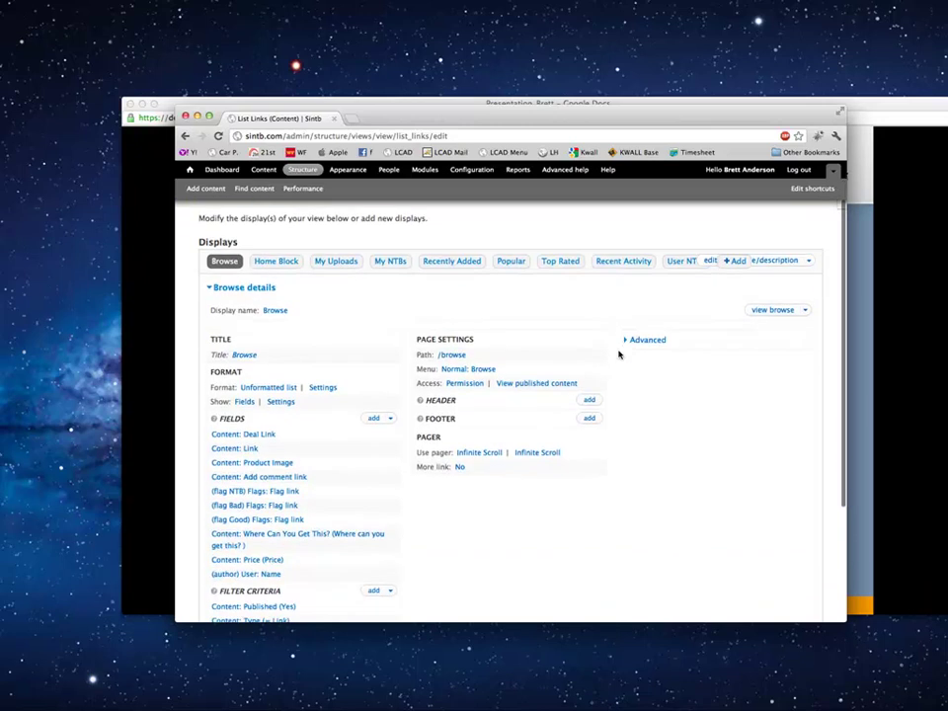
{"action": "scroll", "coordinate": [619, 354], "scroll_direction": "down", "scroll_amount": 1}
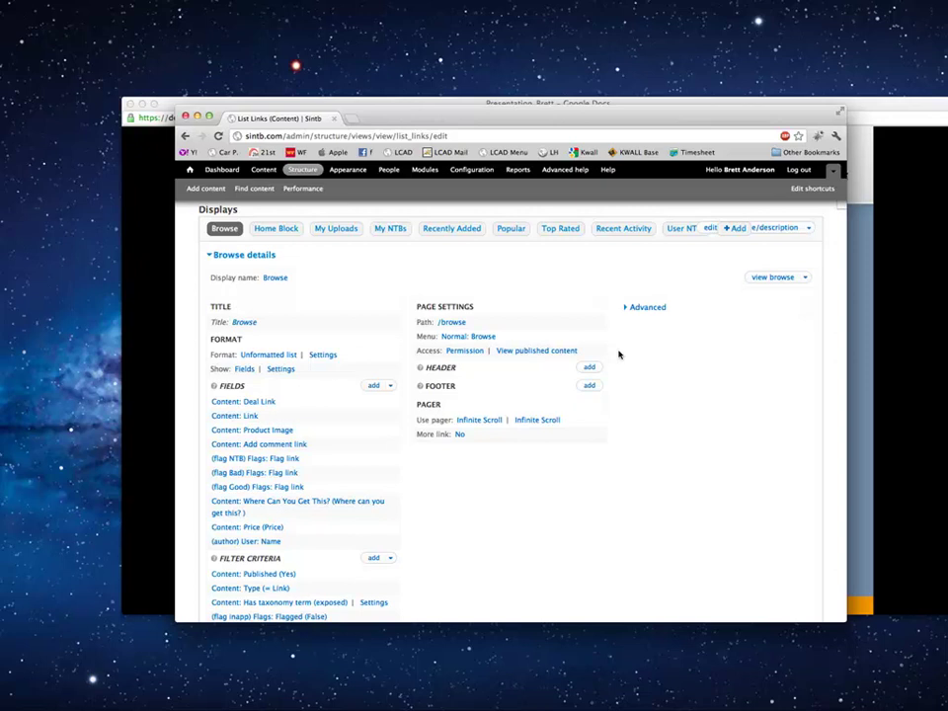
{"action": "left_click", "coordinate": [642, 308]}
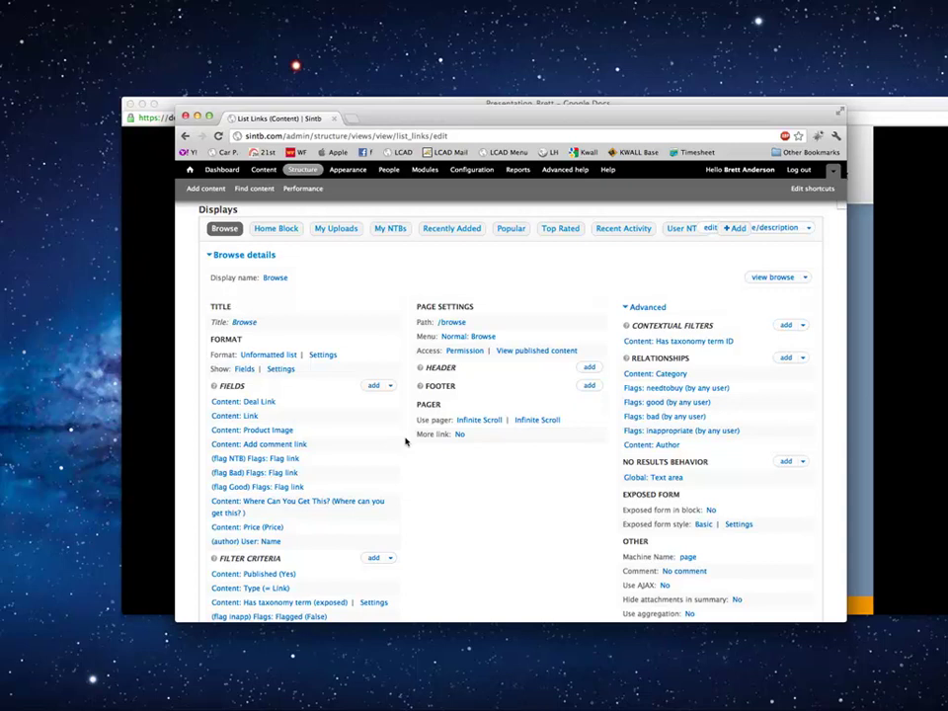
{"action": "scroll", "coordinate": [405, 441], "scroll_direction": "down", "scroll_amount": 3}
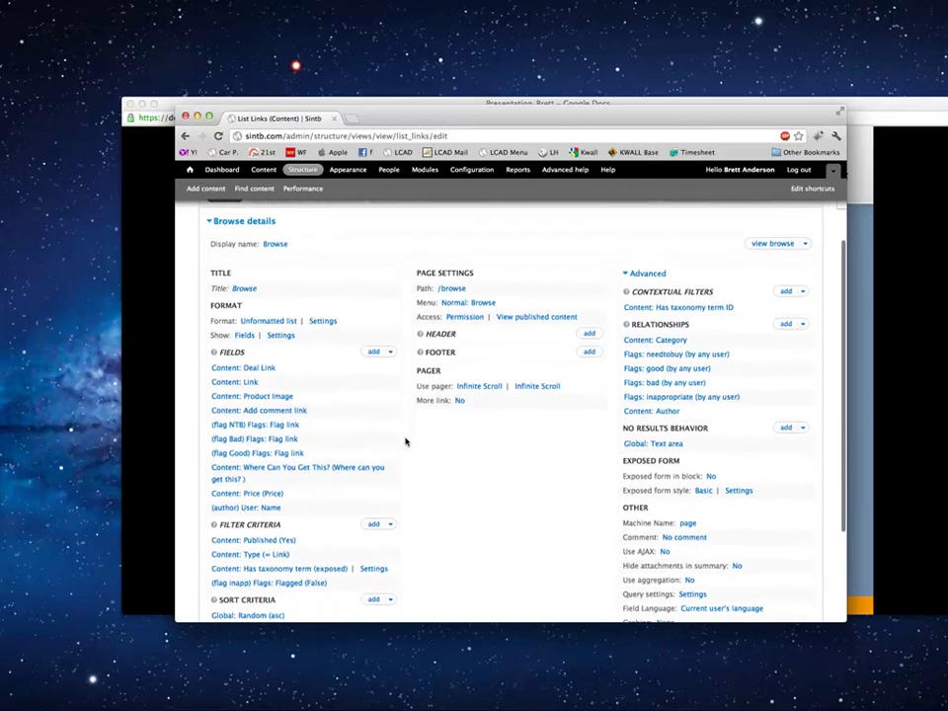
{"action": "scroll", "coordinate": [405, 441], "scroll_direction": "up", "scroll_amount": 1}
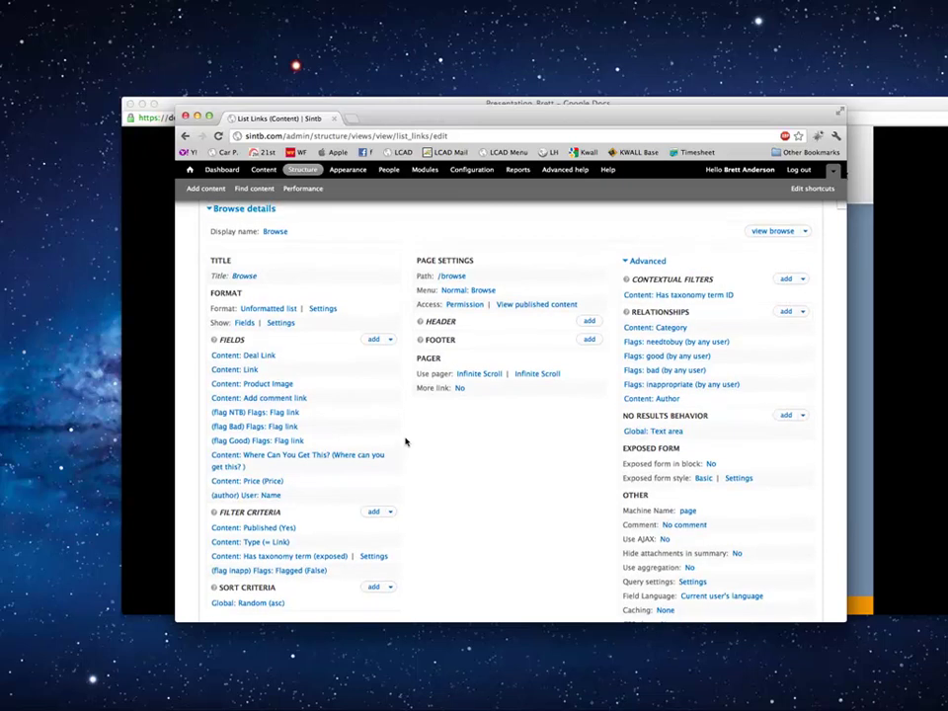
{"action": "scroll", "coordinate": [405, 441], "scroll_direction": "up", "scroll_amount": 7}
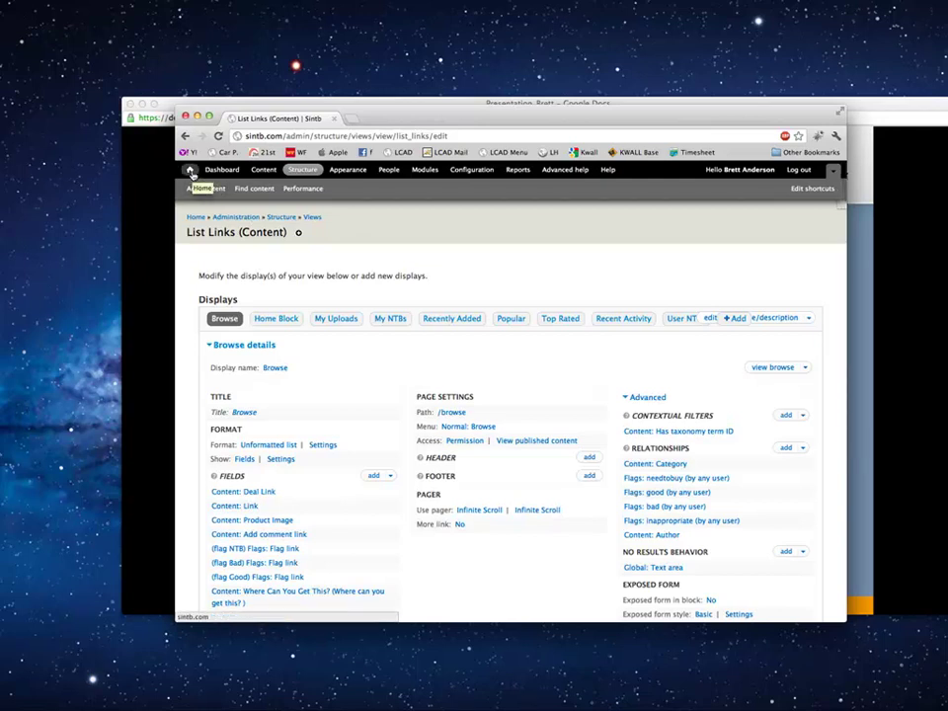
Open the site's home page and look through its Recent Activity and Site Activity product listings
{"action": "left_click", "coordinate": [191, 170]}
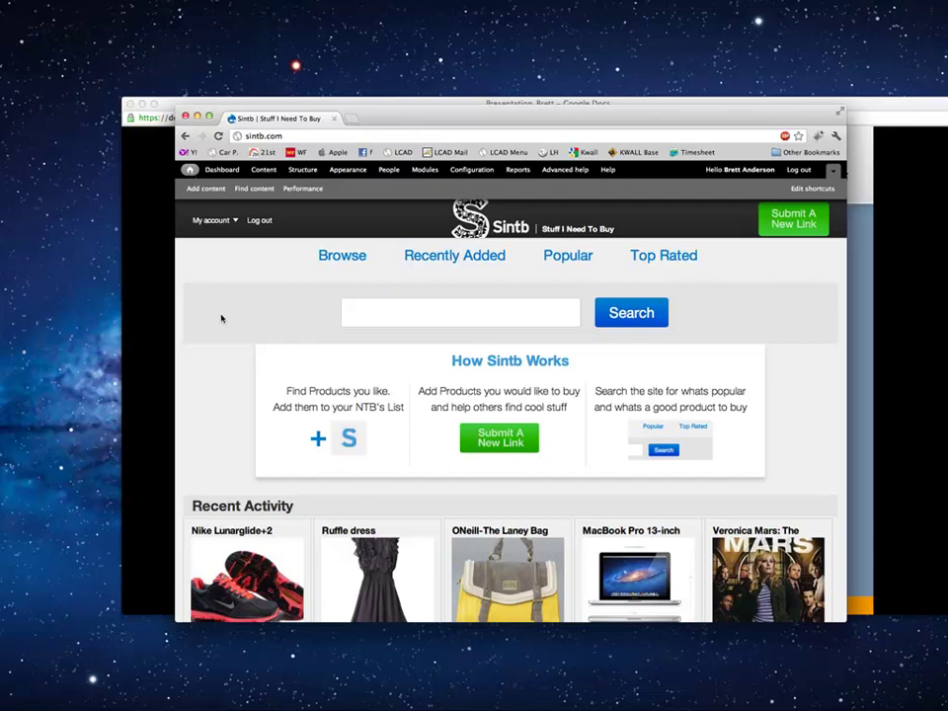
{"action": "scroll", "coordinate": [221, 318], "scroll_direction": "down", "scroll_amount": 1}
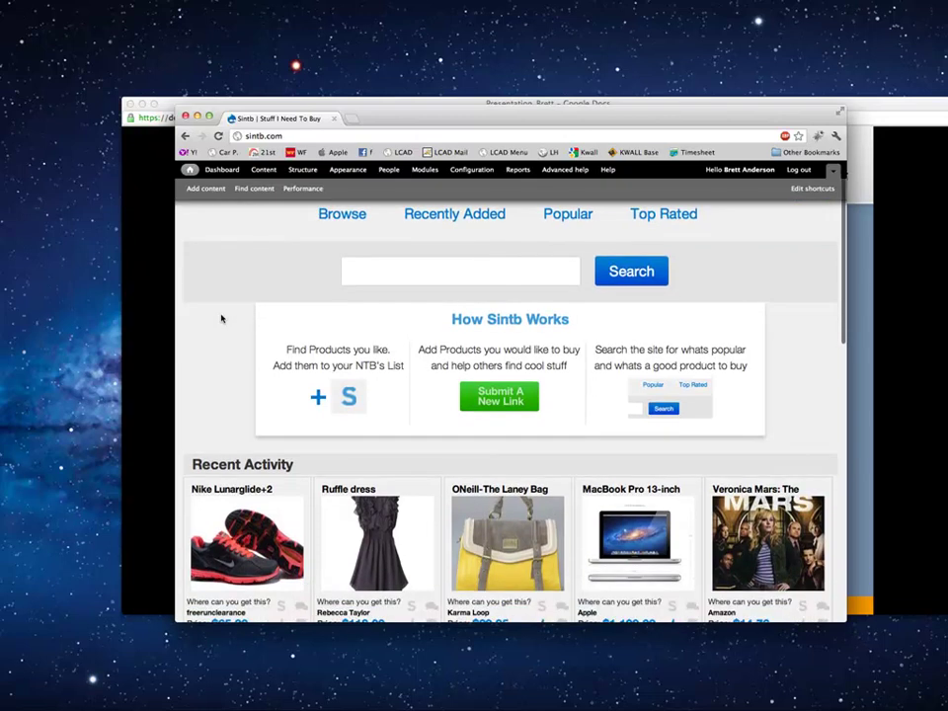
{"action": "right_click", "coordinate": [222, 296]}
{"action": "left_click", "coordinate": [224, 290]}
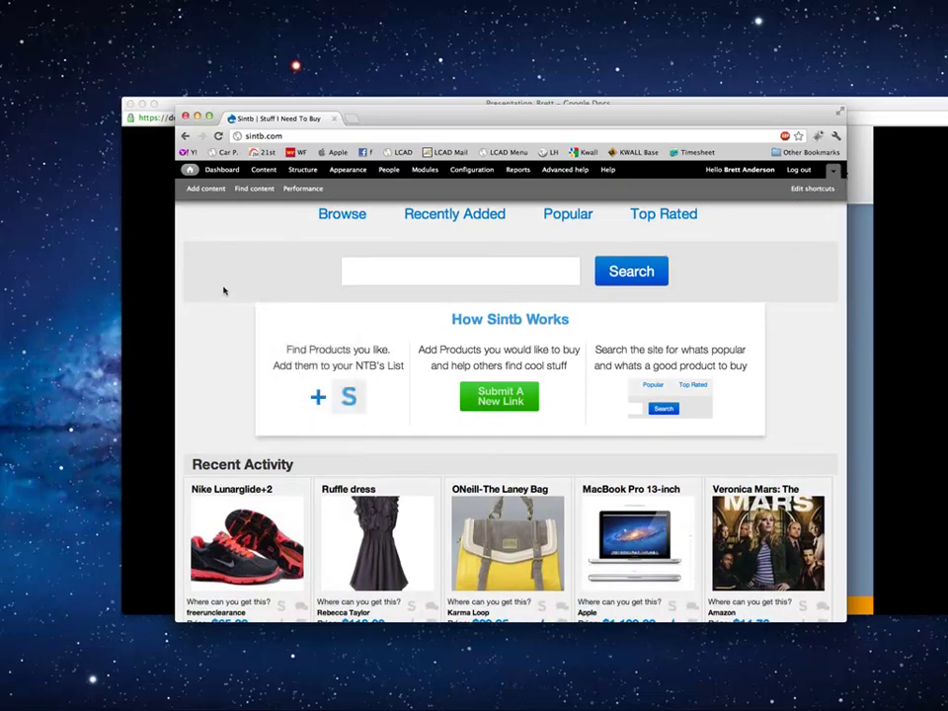
{"action": "scroll", "coordinate": [225, 290], "scroll_direction": "down", "scroll_amount": 3}
{"action": "scroll", "coordinate": [224, 290], "scroll_direction": "down", "scroll_amount": 4}
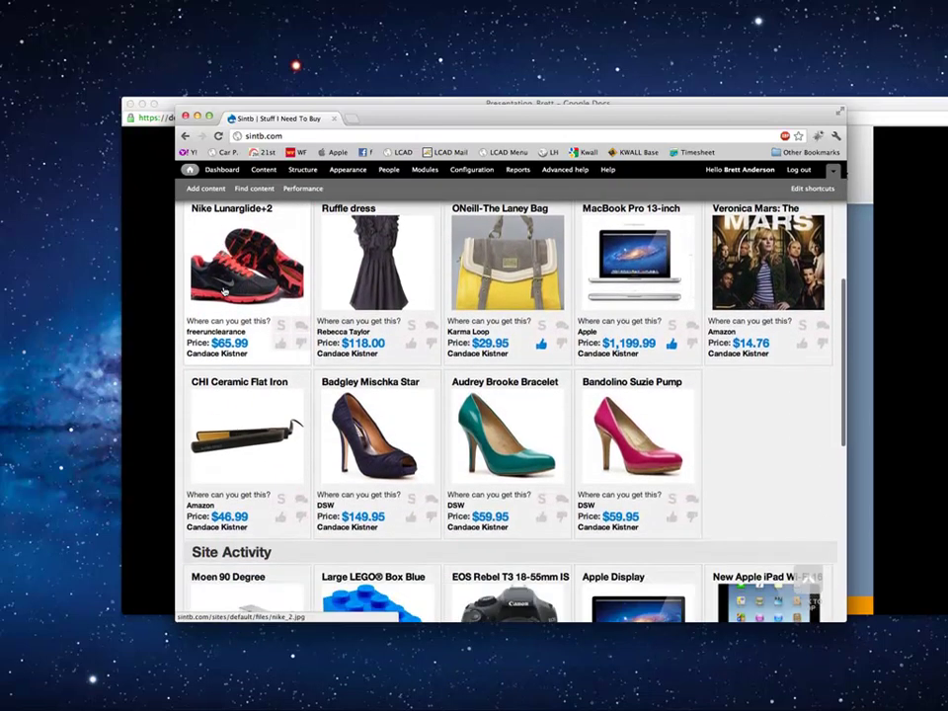
{"action": "scroll", "coordinate": [224, 290], "scroll_direction": "down", "scroll_amount": 5}
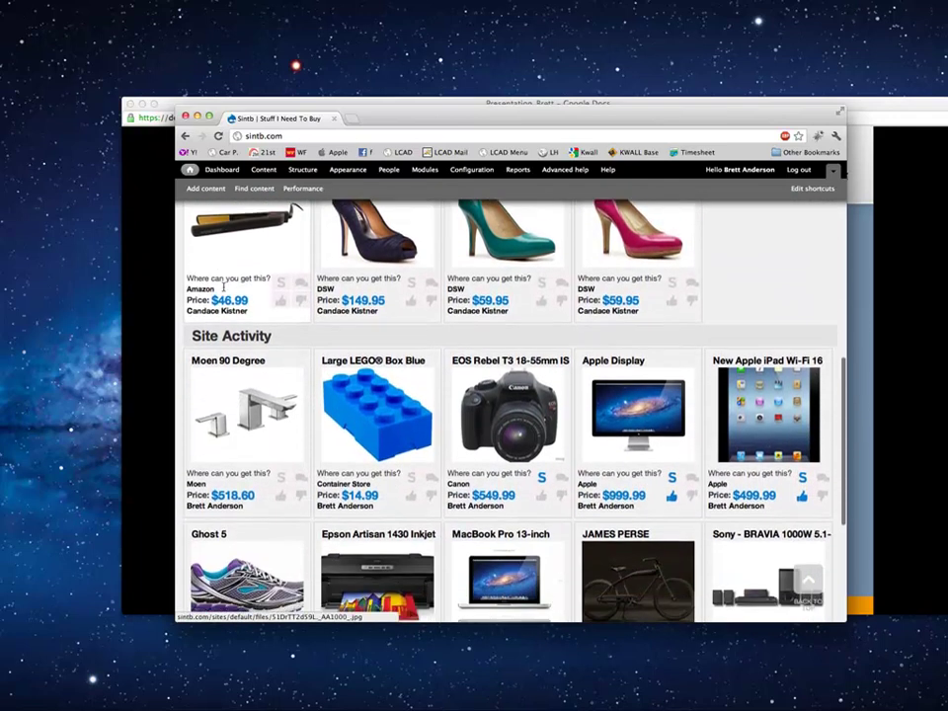
{"action": "scroll", "coordinate": [224, 290], "scroll_direction": "up", "scroll_amount": 5}
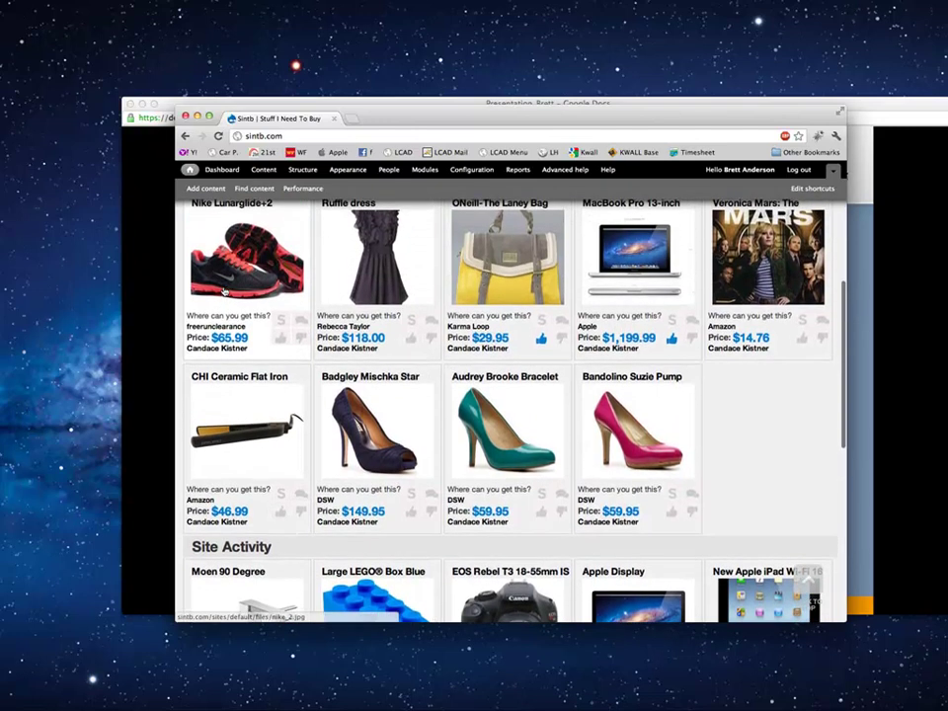
{"action": "scroll", "coordinate": [224, 290], "scroll_direction": "up", "scroll_amount": 4}
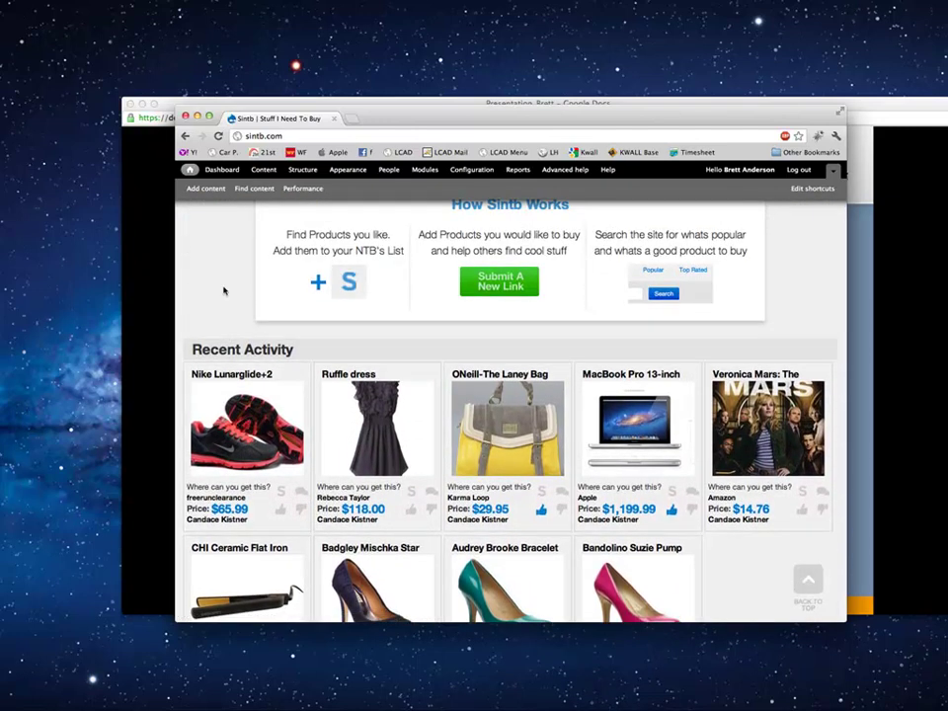
{"action": "scroll", "coordinate": [224, 291], "scroll_direction": "up", "scroll_amount": 4}
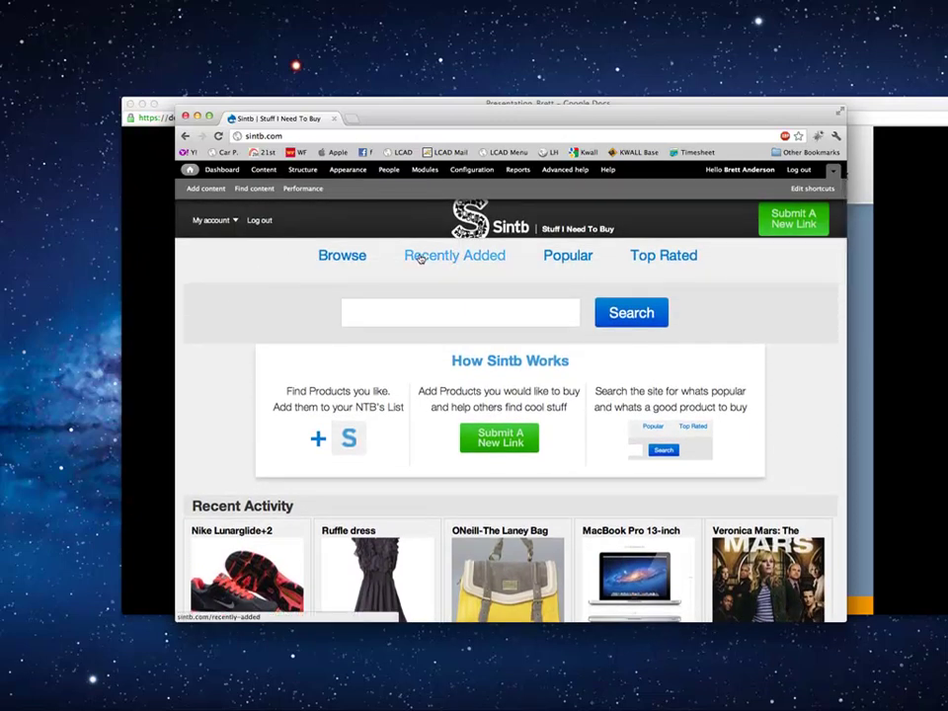
Open the Recently Added page and look through its products and their flag and comment icons
{"action": "left_click", "coordinate": [421, 258]}
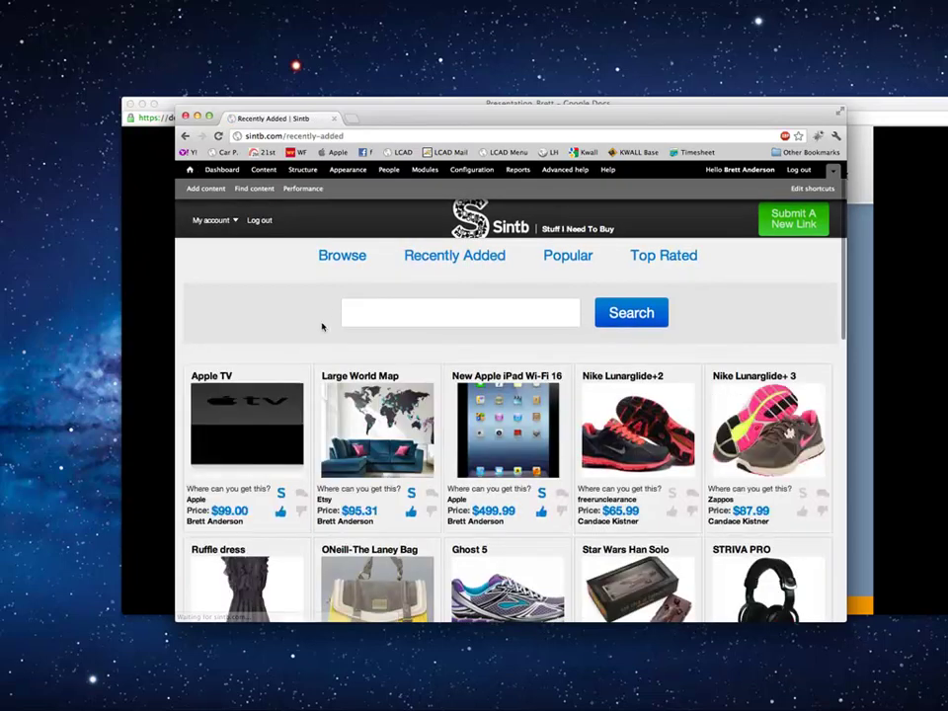
{"action": "scroll", "coordinate": [279, 340], "scroll_direction": "down", "scroll_amount": 5}
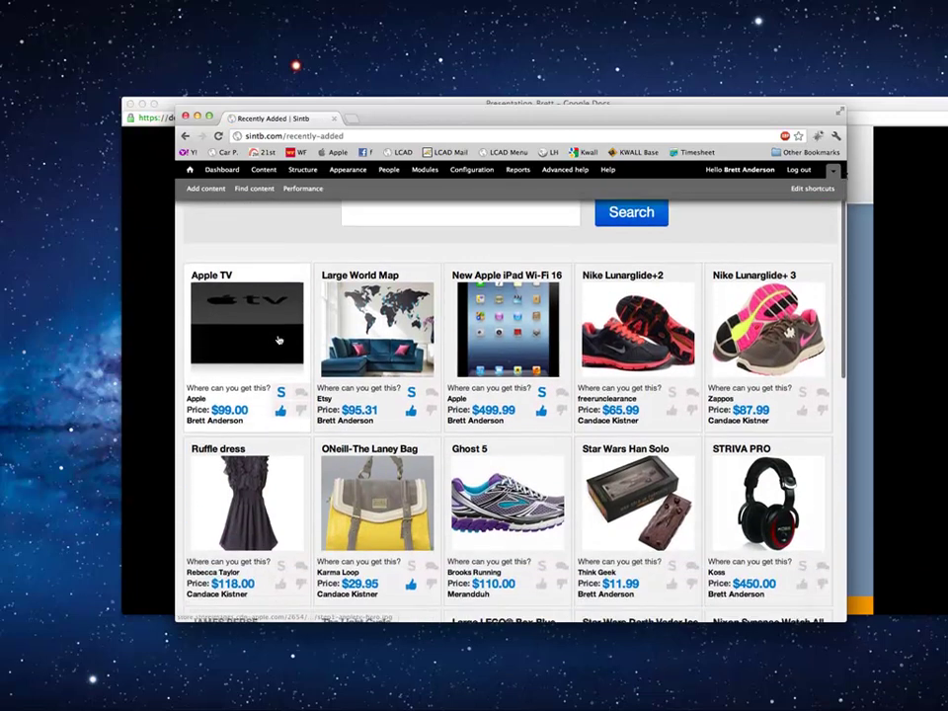
{"action": "scroll", "coordinate": [279, 340], "scroll_direction": "down", "scroll_amount": 2}
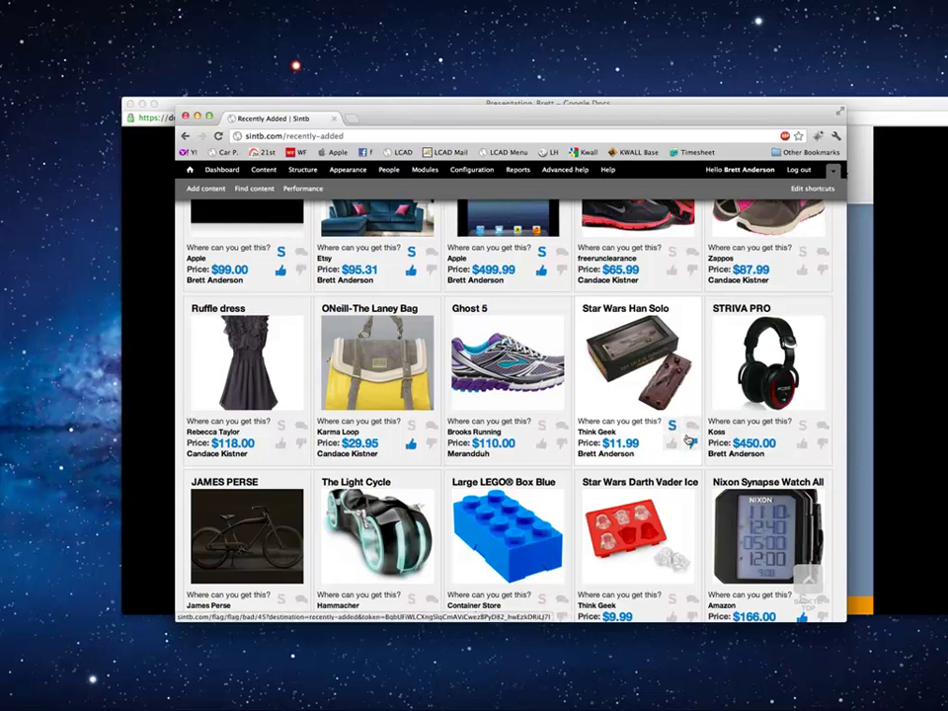
{"action": "scroll", "coordinate": [823, 431], "scroll_direction": "up", "scroll_amount": 1}
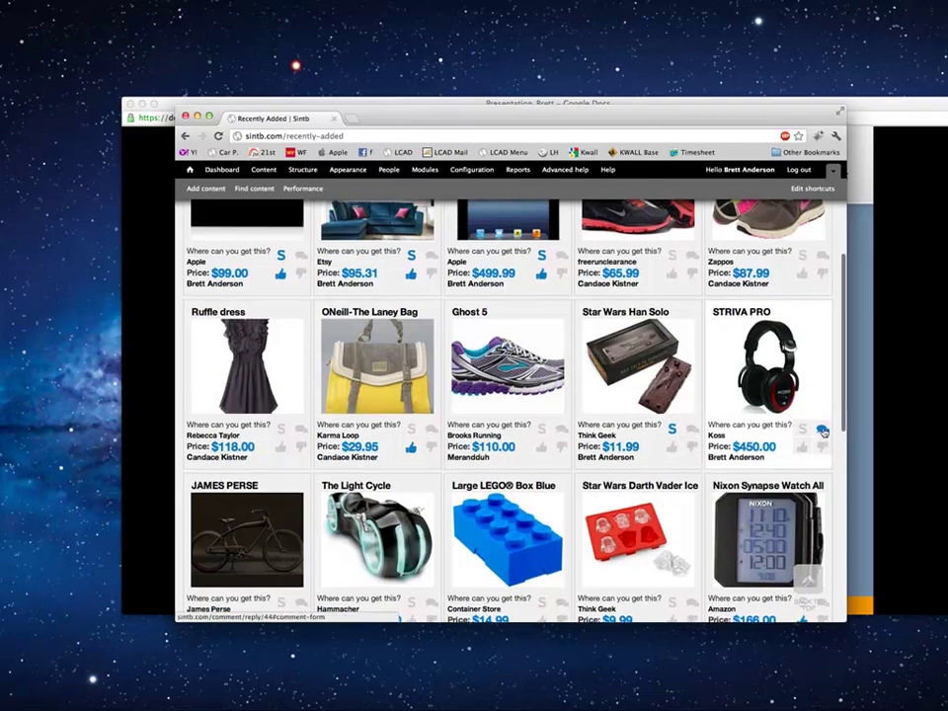
{"action": "scroll", "coordinate": [823, 432], "scroll_direction": "up", "scroll_amount": 5}
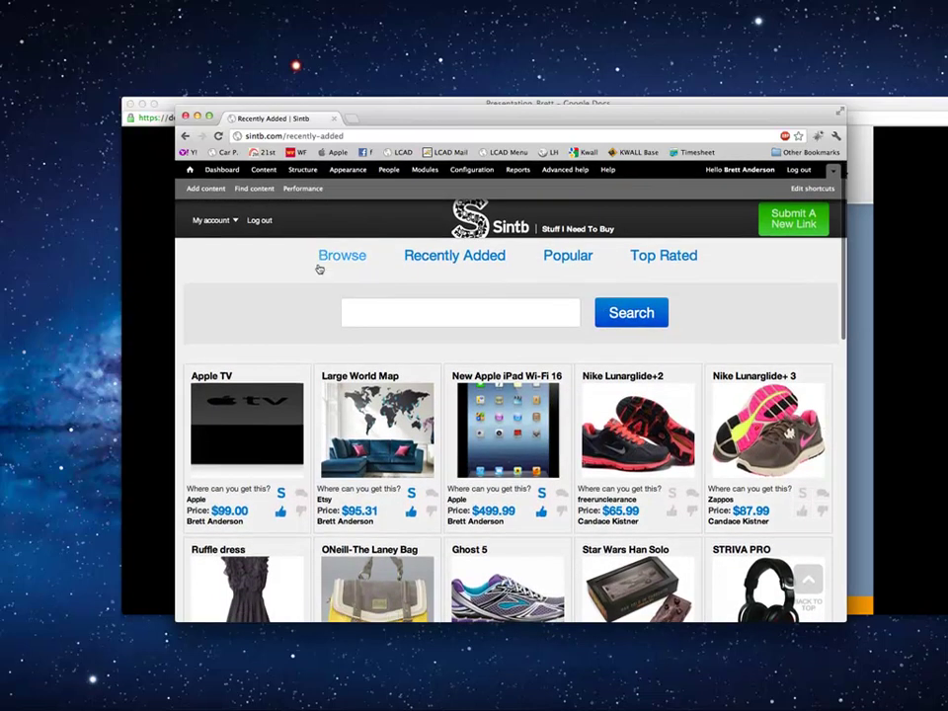
Open the account's My NTBs page and look through the flagged products, including the Apple TV's need-to-buy flag
{"action": "mouse_move", "coordinate": [221, 227]}
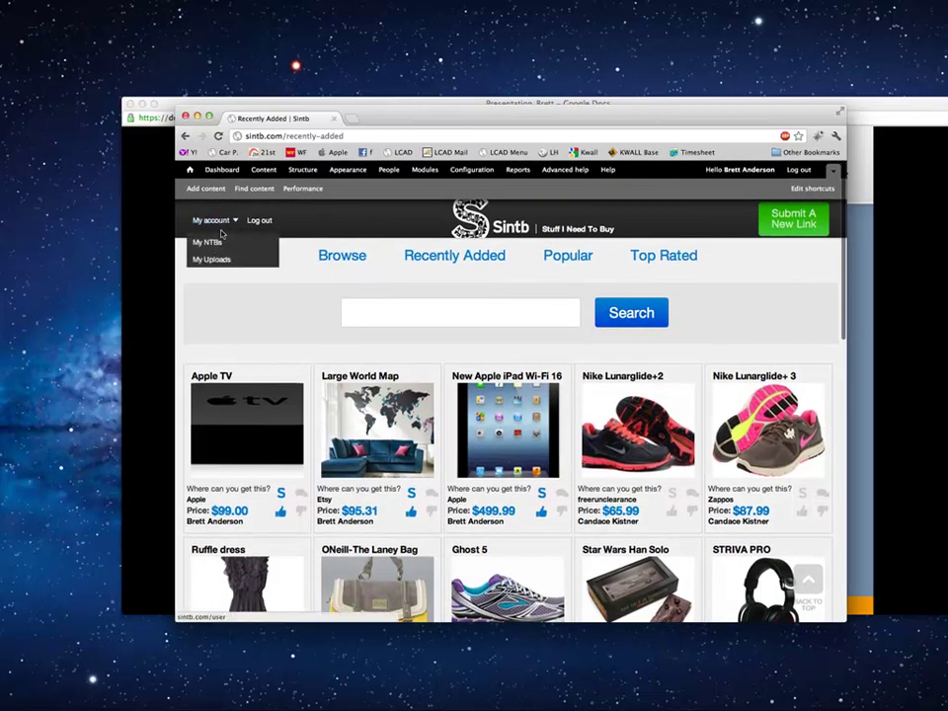
{"action": "left_click", "coordinate": [210, 243]}
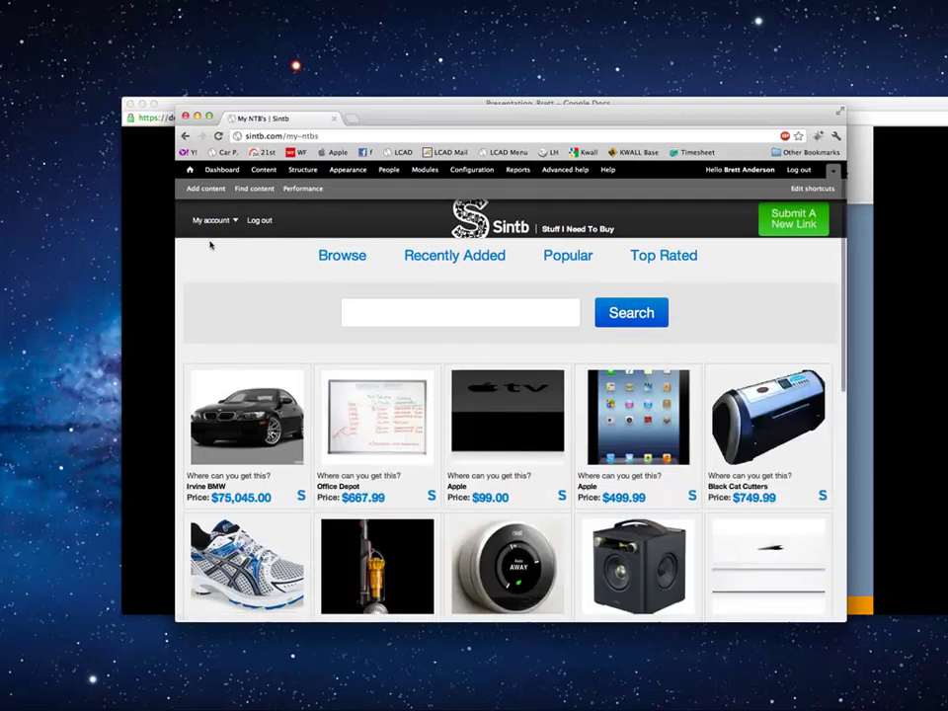
{"action": "scroll", "coordinate": [231, 292], "scroll_direction": "down", "scroll_amount": 5}
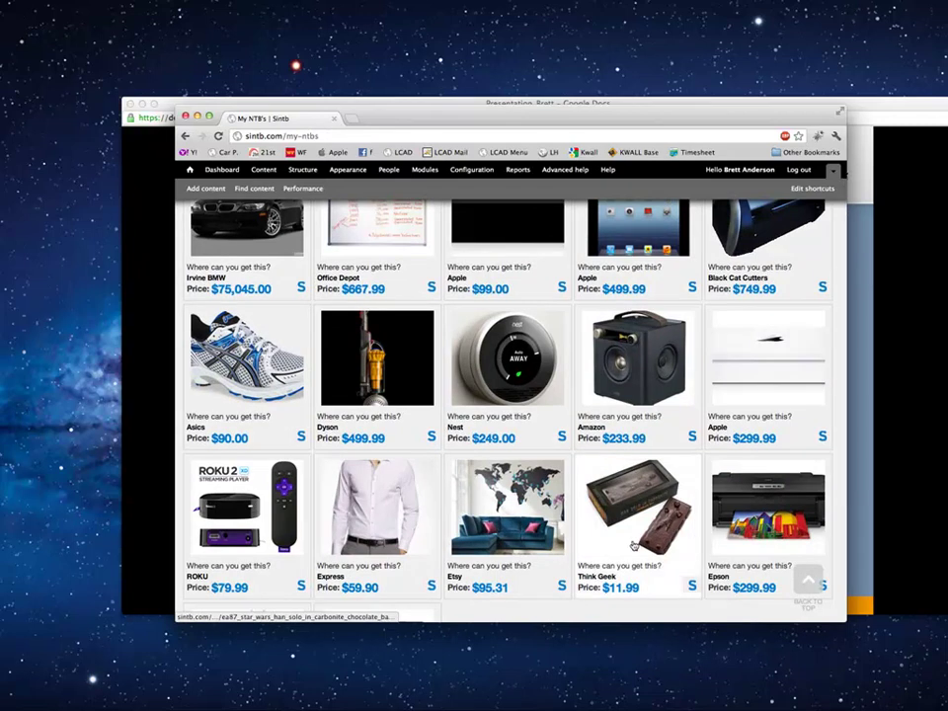
{"action": "scroll", "coordinate": [633, 545], "scroll_direction": "up", "scroll_amount": 3}
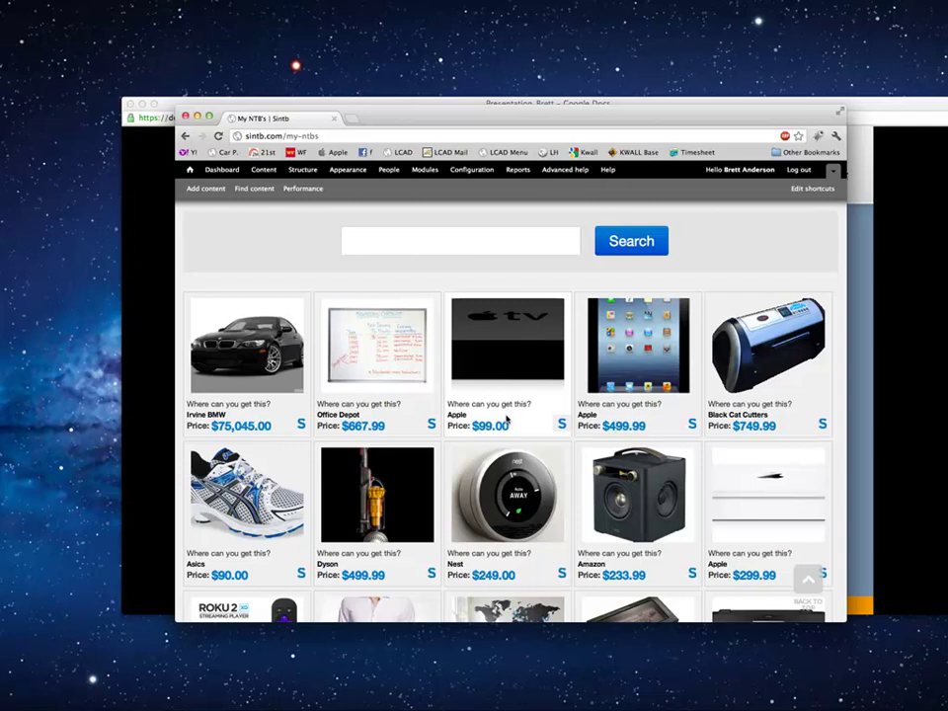
{"action": "scroll", "coordinate": [506, 420], "scroll_direction": "up", "scroll_amount": 3}
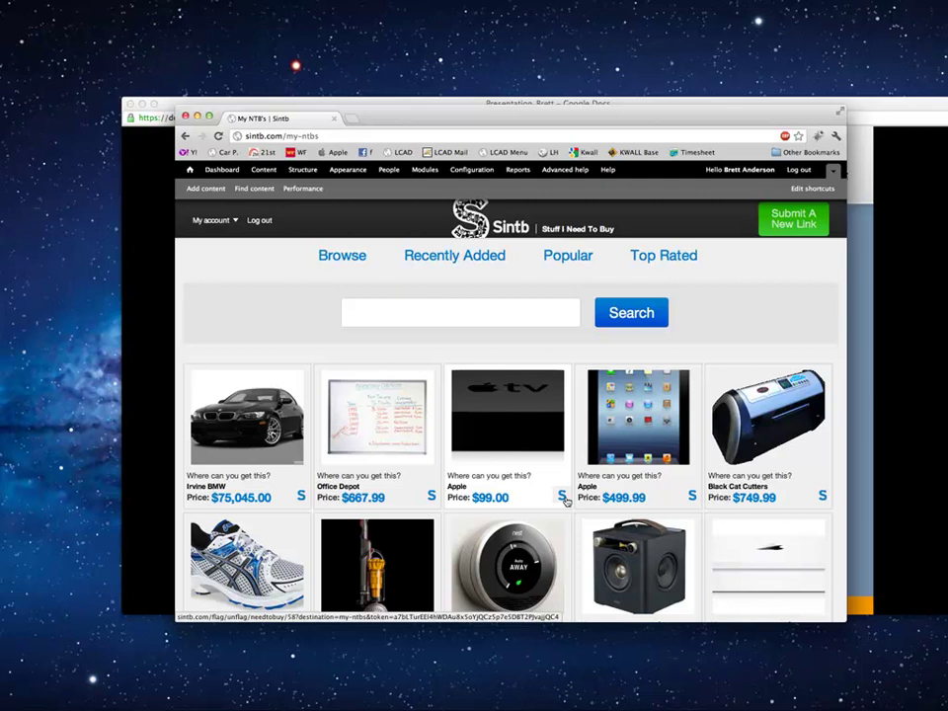
{"action": "left_click", "coordinate": [562, 497]}
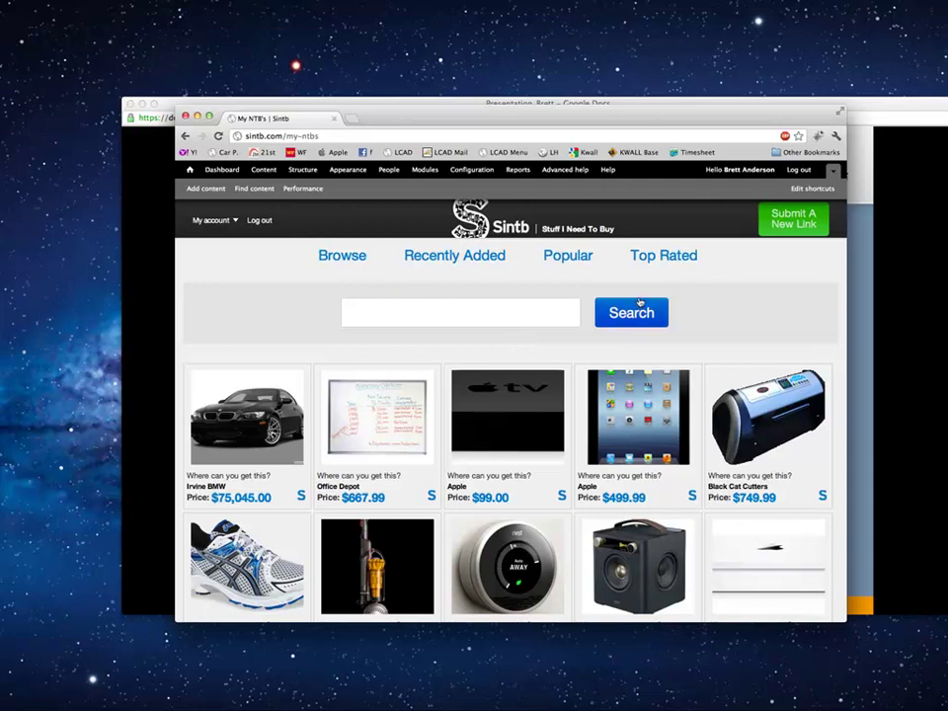
Start a new link submission on Sintb and title it "iMac 24i"
{"action": "left_click", "coordinate": [795, 226]}
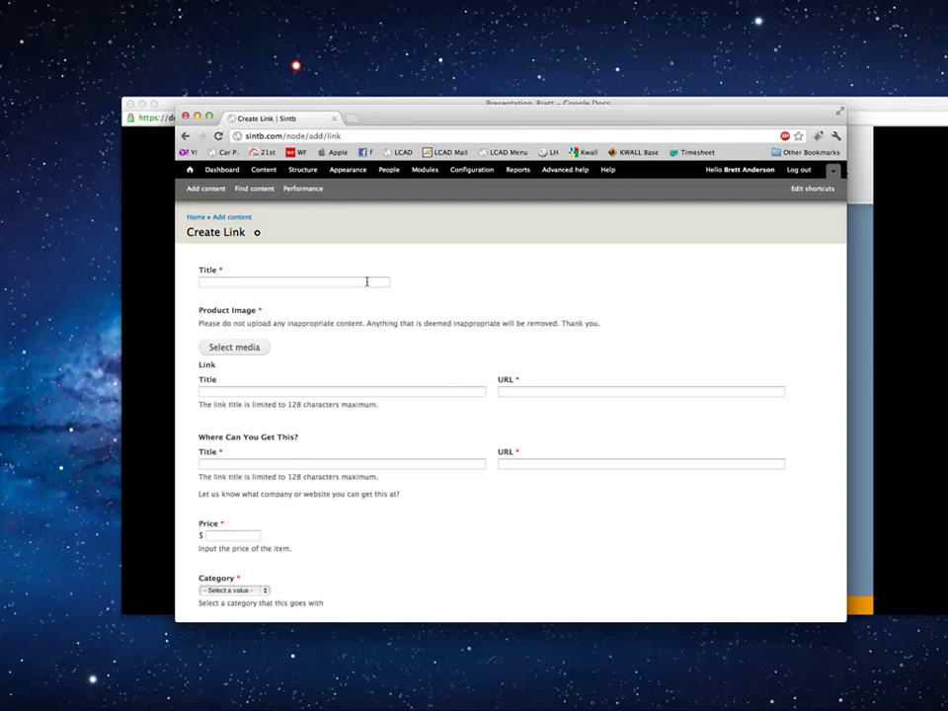
{"action": "left_click", "coordinate": [366, 281]}
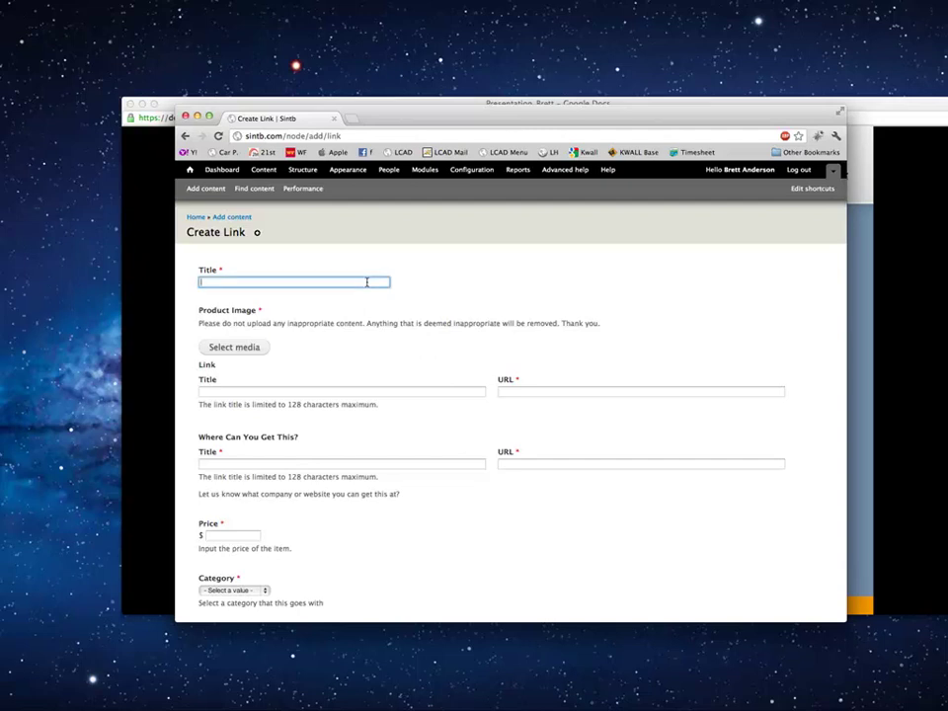
{"action": "type", "text": "iMa"}
{"action": "type", "text": "24inch"}
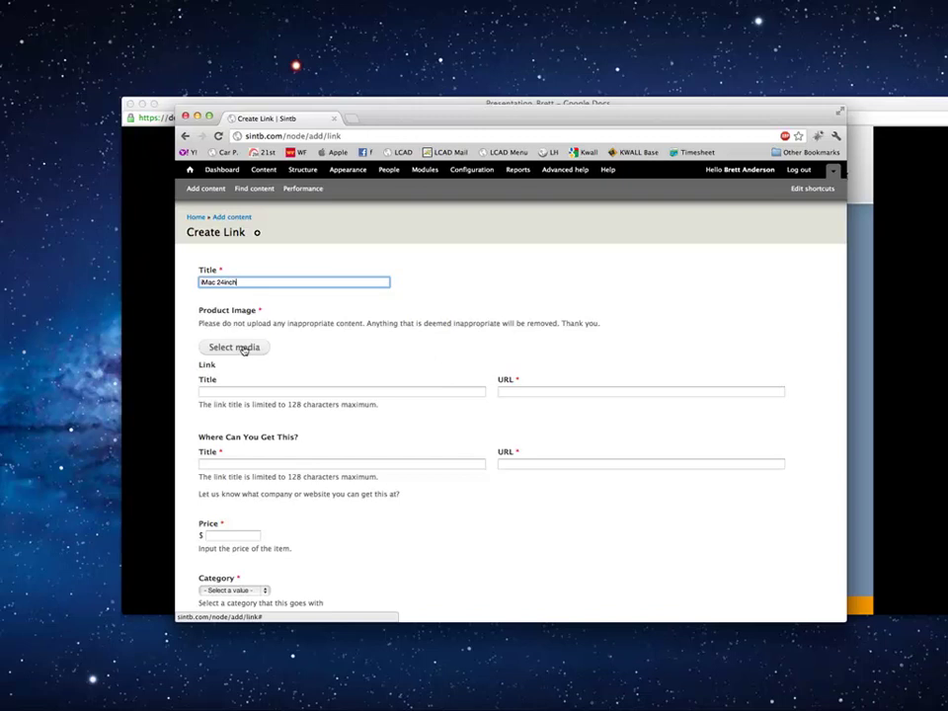
{"action": "type", "text": "appl"}
{"action": "key", "text": "BackSpace"}
{"action": "key", "text": "BackSpace"}
{"action": "key", "text": "BackSpace"}
{"action": "key", "text": "BackSpace"}
{"action": "key", "text": "BackSpace"}
{"action": "key", "text": "BackSpace"}
{"action": "key", "text": "BackSpace"}
{"action": "type", "text": "i"}
{"action": "left_click", "coordinate": [315, 334]}
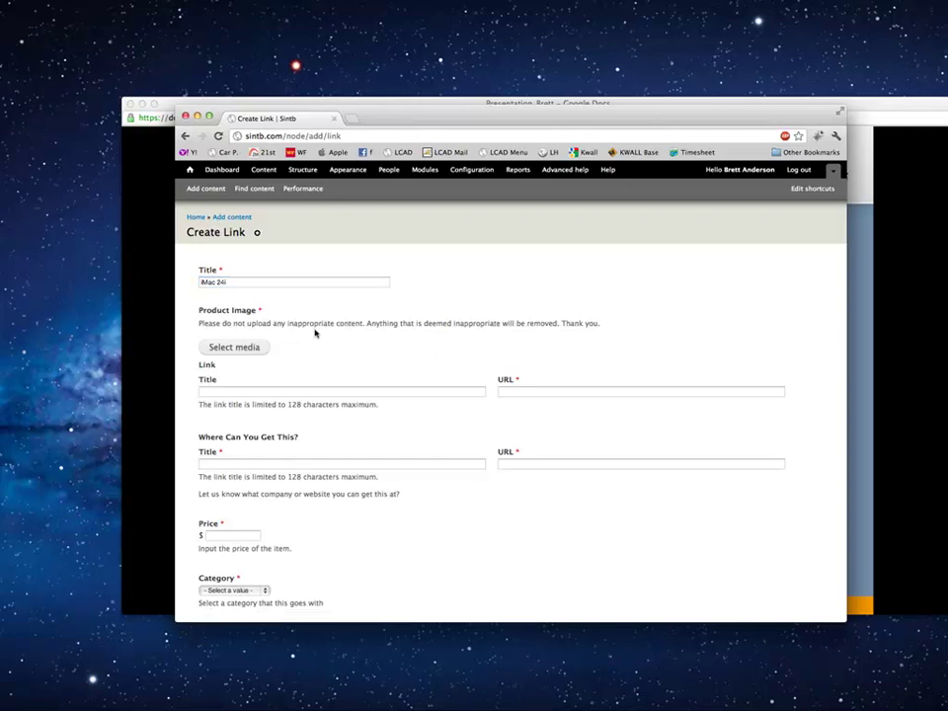
Open apple.com in a separate tab and go to the iMac product page in the Apple Store
{"action": "key", "text": "super+t"}
{"action": "type", "text": "apple.com"}
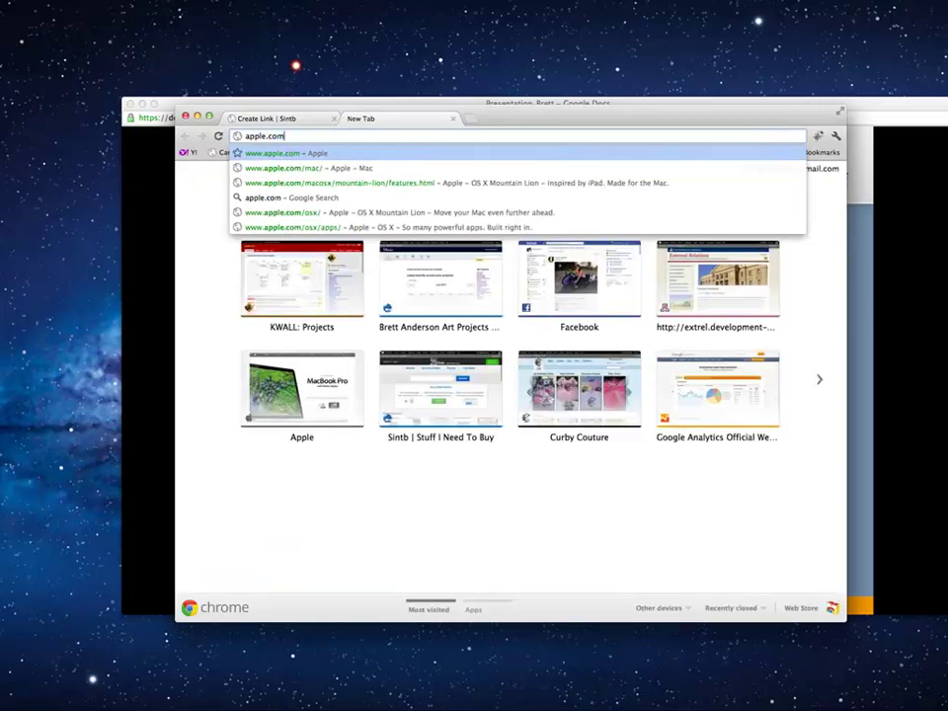
{"action": "key", "text": "Return"}
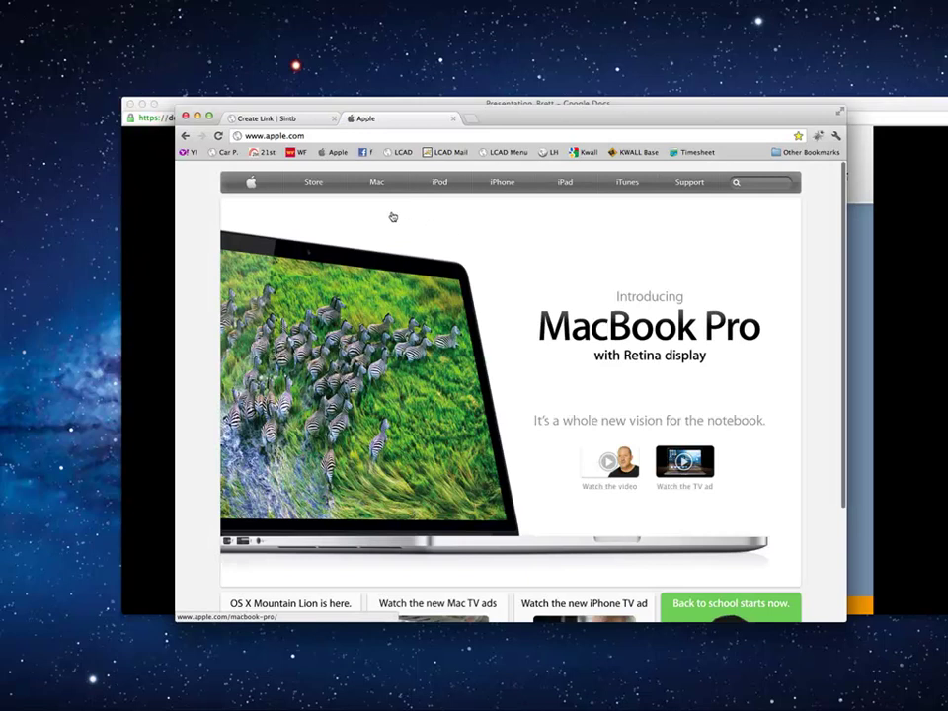
{"action": "left_click", "coordinate": [325, 189]}
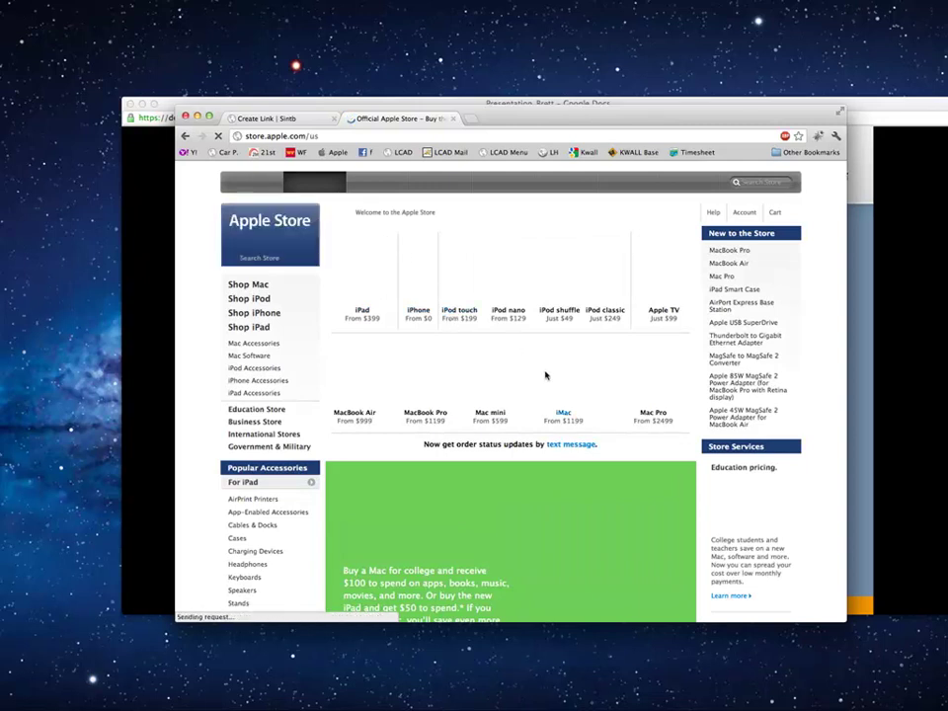
{"action": "left_click", "coordinate": [545, 375]}
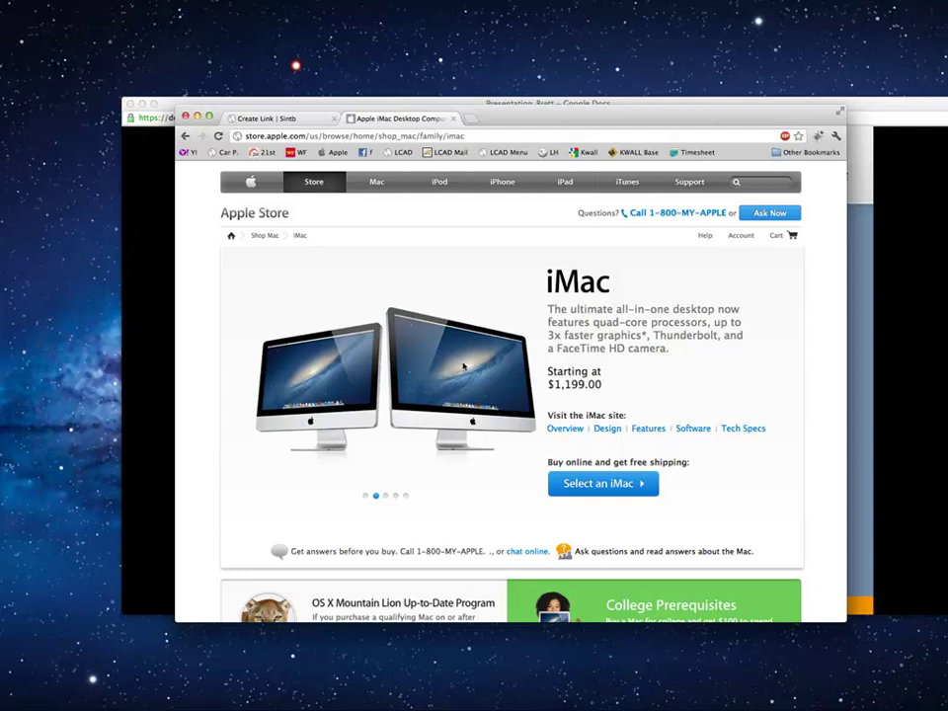
Copy the URL of the iMac gallery image and submit it as the link's product image using the Remote URL source
{"action": "right_click", "coordinate": [463, 366]}
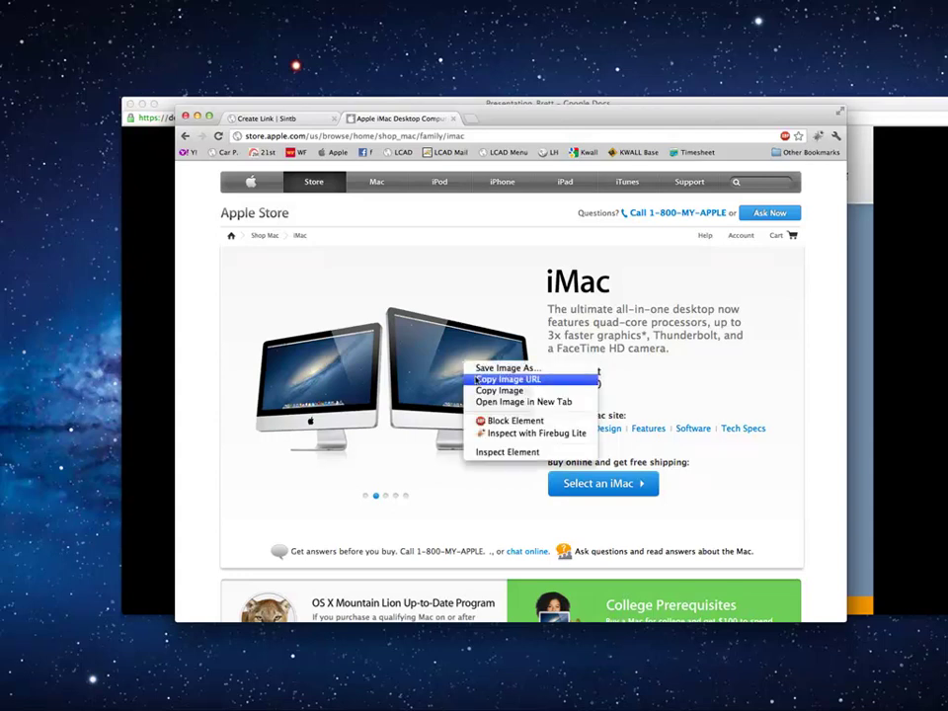
{"action": "left_click", "coordinate": [494, 379]}
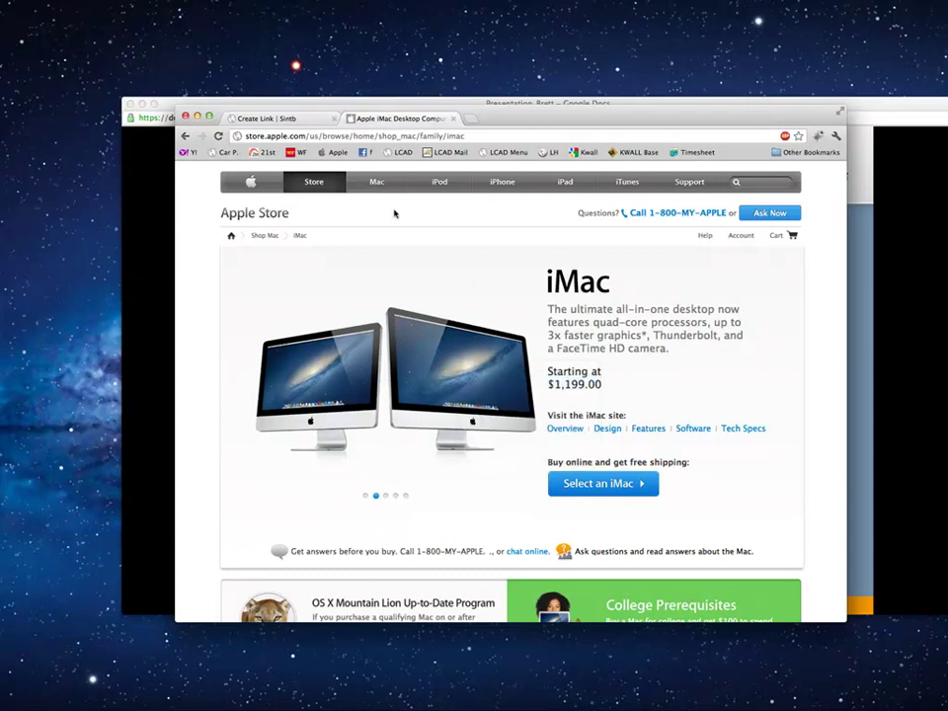
{"action": "left_click", "coordinate": [313, 121]}
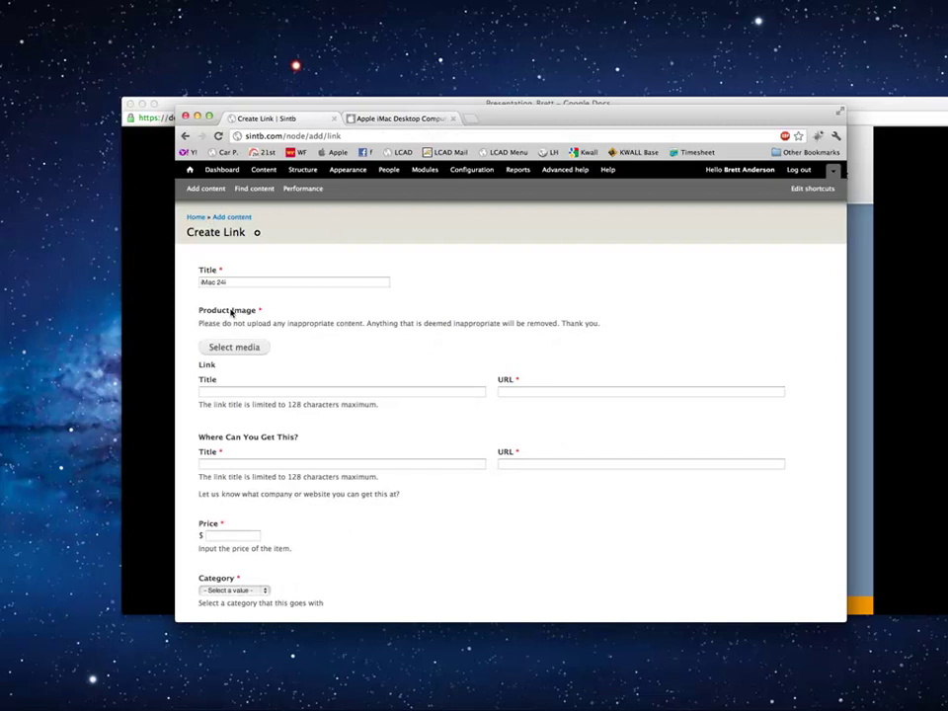
{"action": "left_click", "coordinate": [230, 347]}
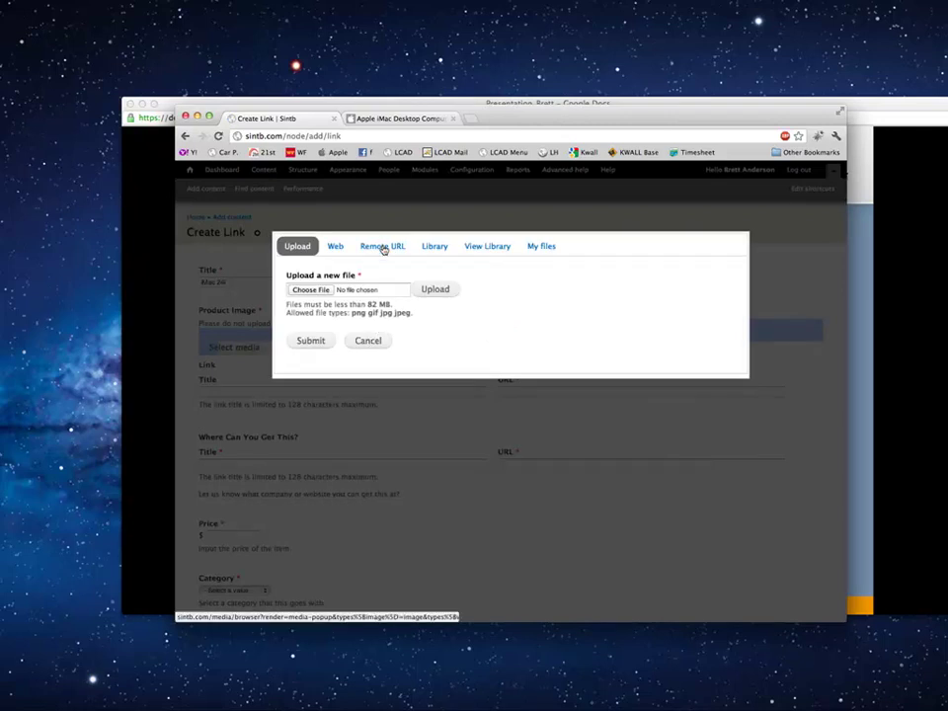
{"action": "left_click", "coordinate": [383, 249]}
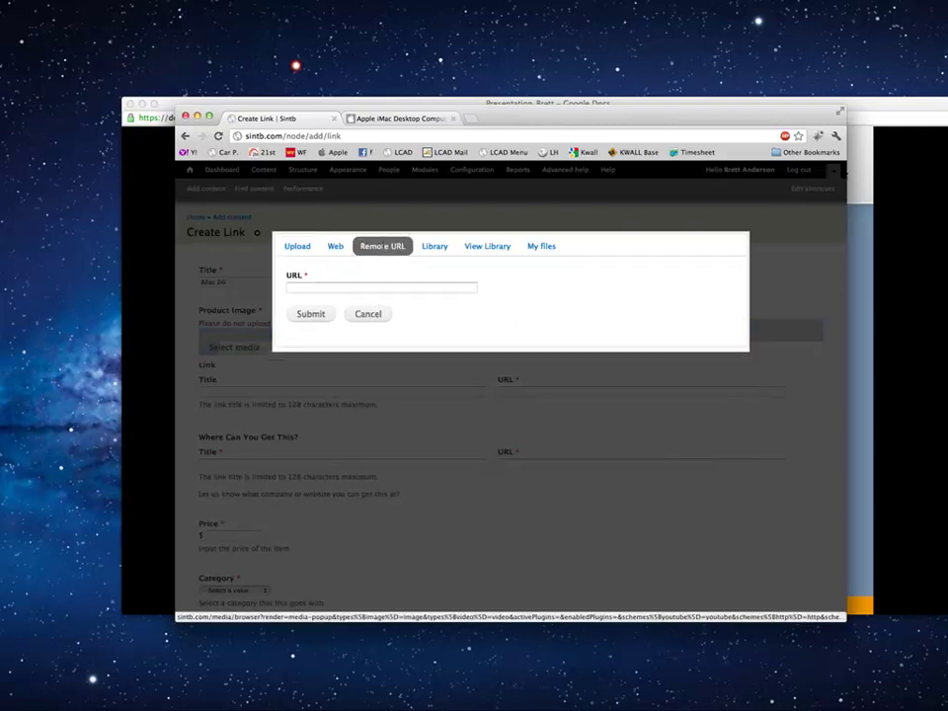
{"action": "left_click", "coordinate": [339, 287]}
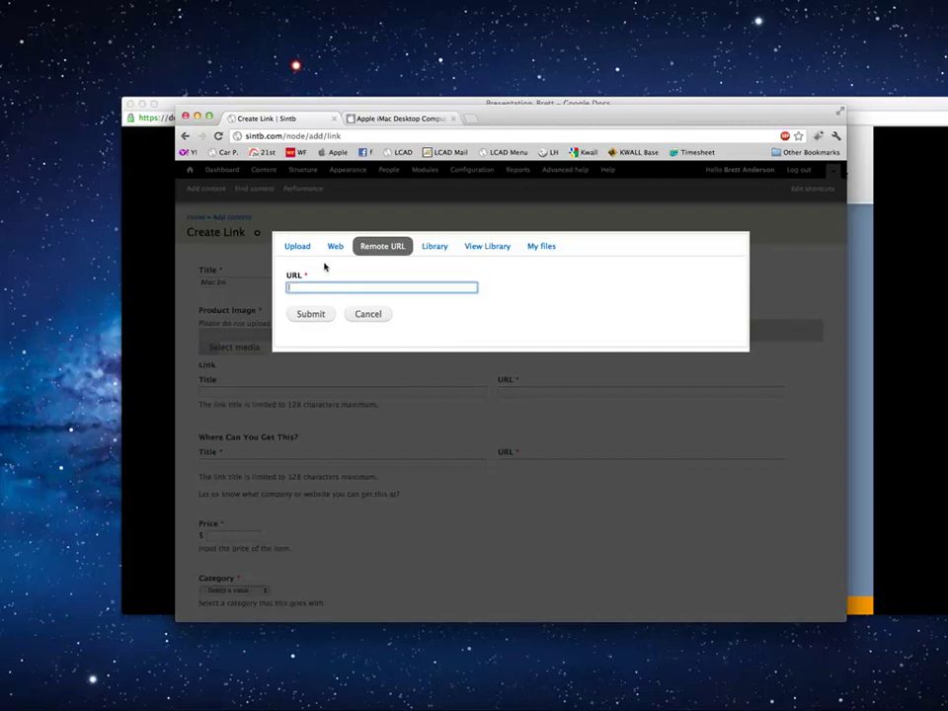
{"action": "key", "text": "super+v"}
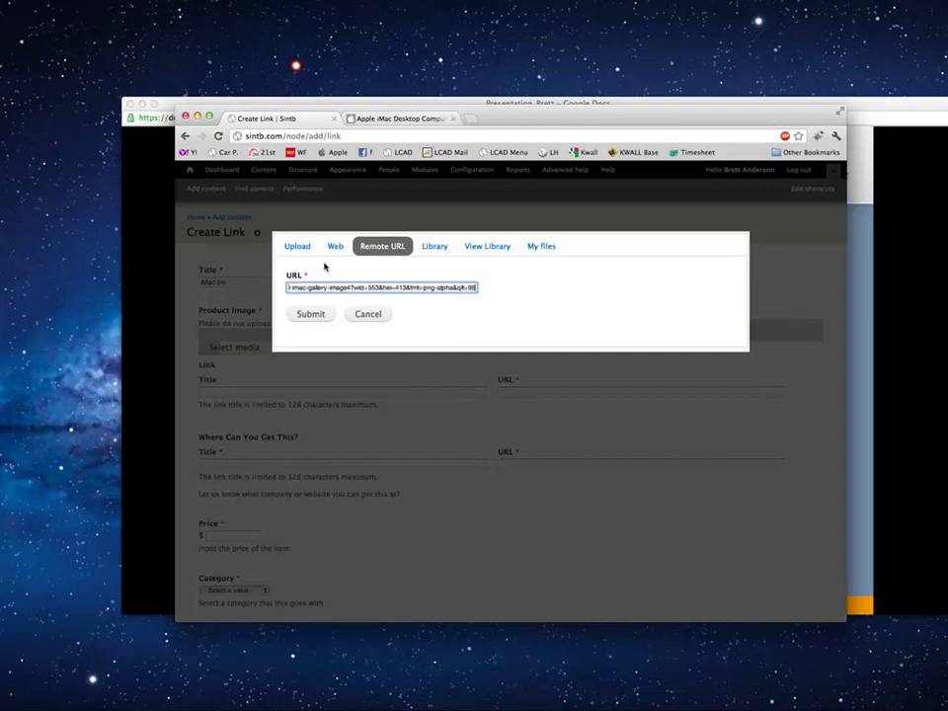
{"action": "left_click", "coordinate": [309, 314]}
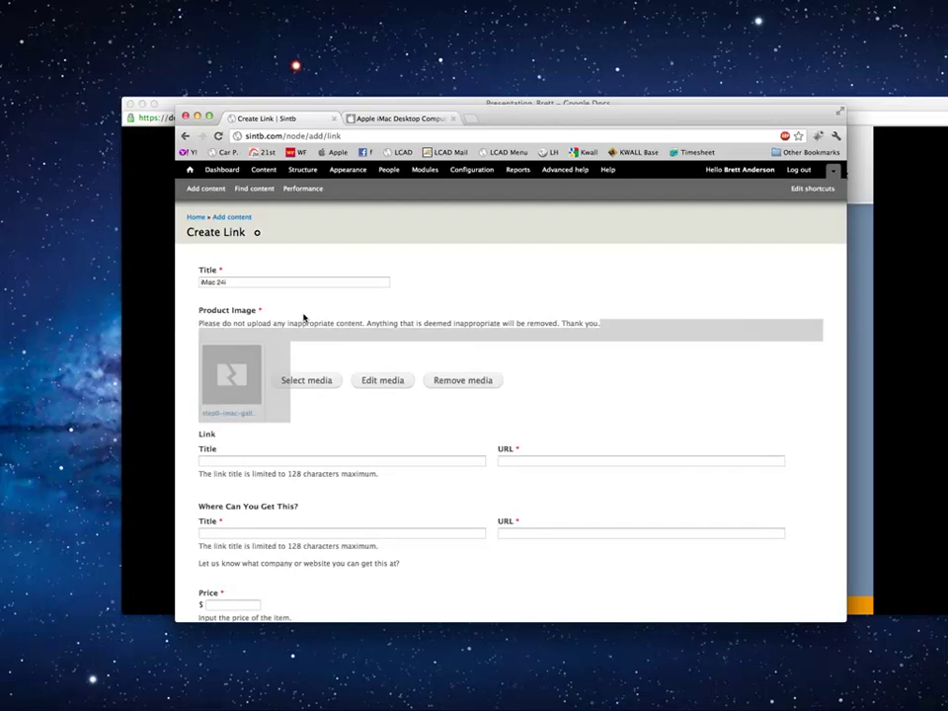
{"action": "scroll", "coordinate": [311, 354], "scroll_direction": "down", "scroll_amount": 2}
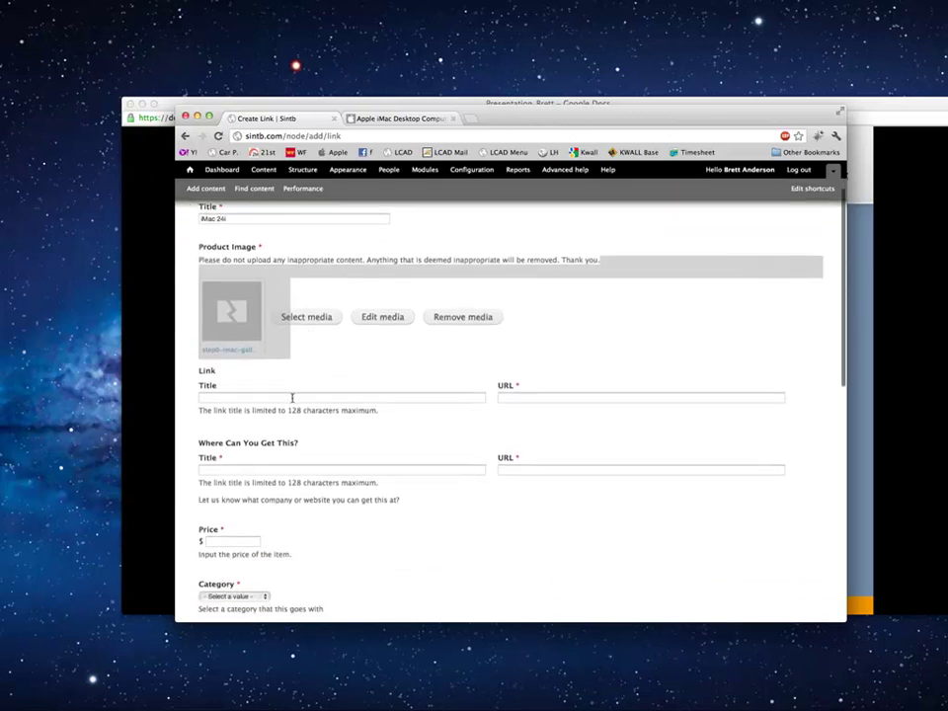
{"action": "left_click", "coordinate": [293, 398]}
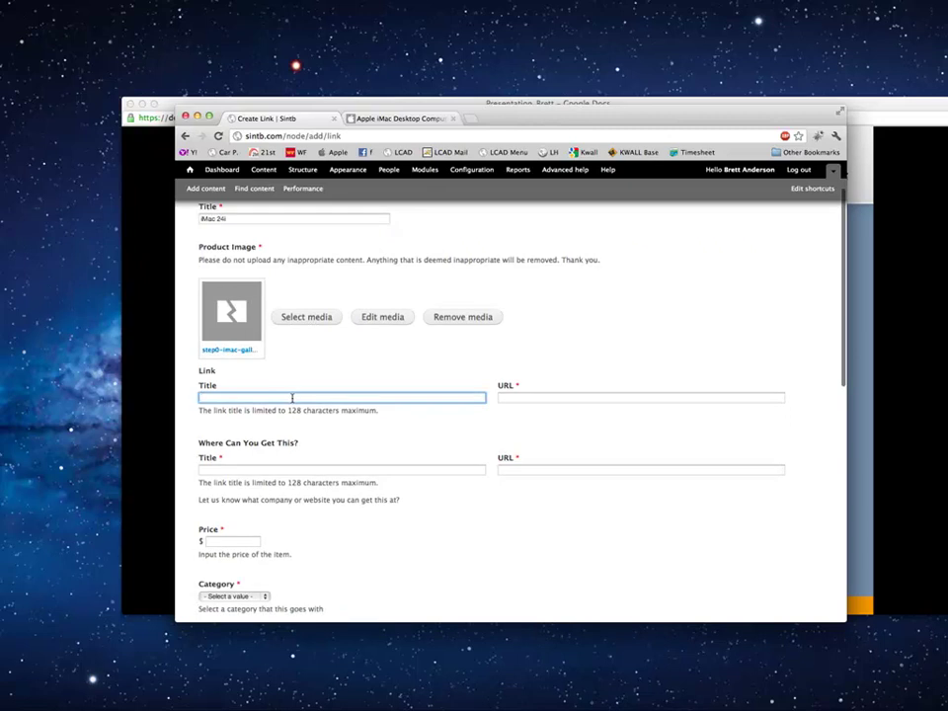
{"action": "type", "text": "iMac"}
{"action": "left_click", "coordinate": [524, 397]}
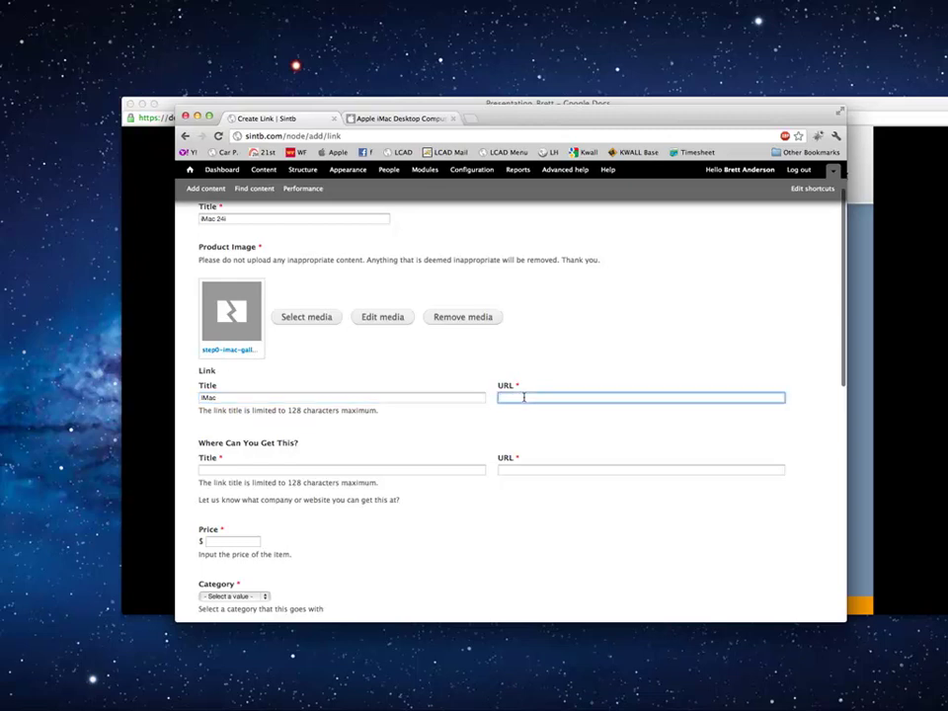
{"action": "left_click", "coordinate": [381, 119]}
{"action": "left_click", "coordinate": [373, 135]}
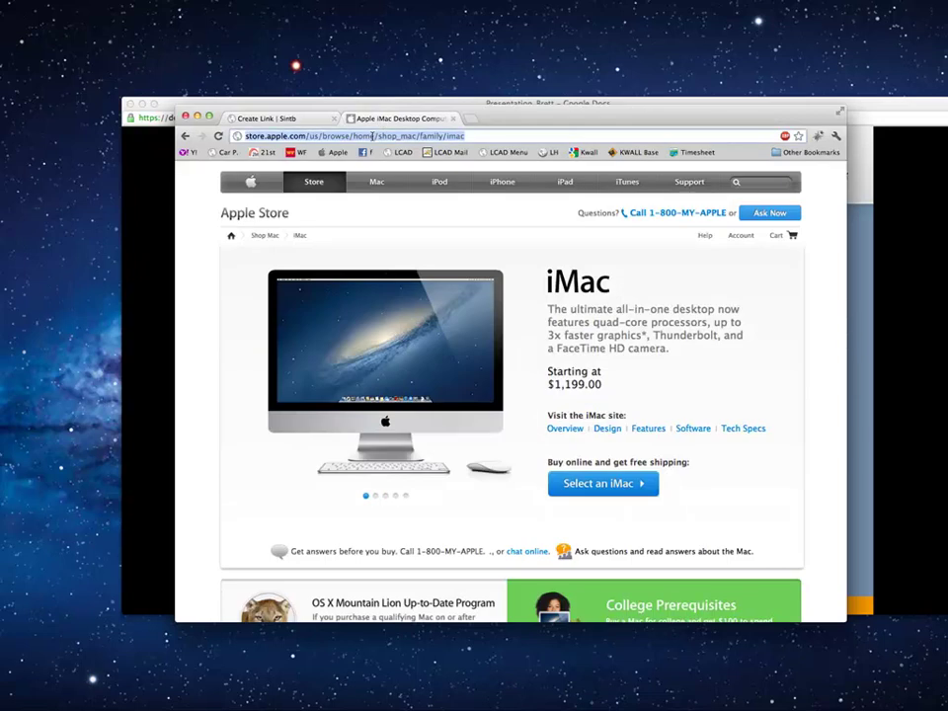
{"action": "left_click", "coordinate": [293, 119]}
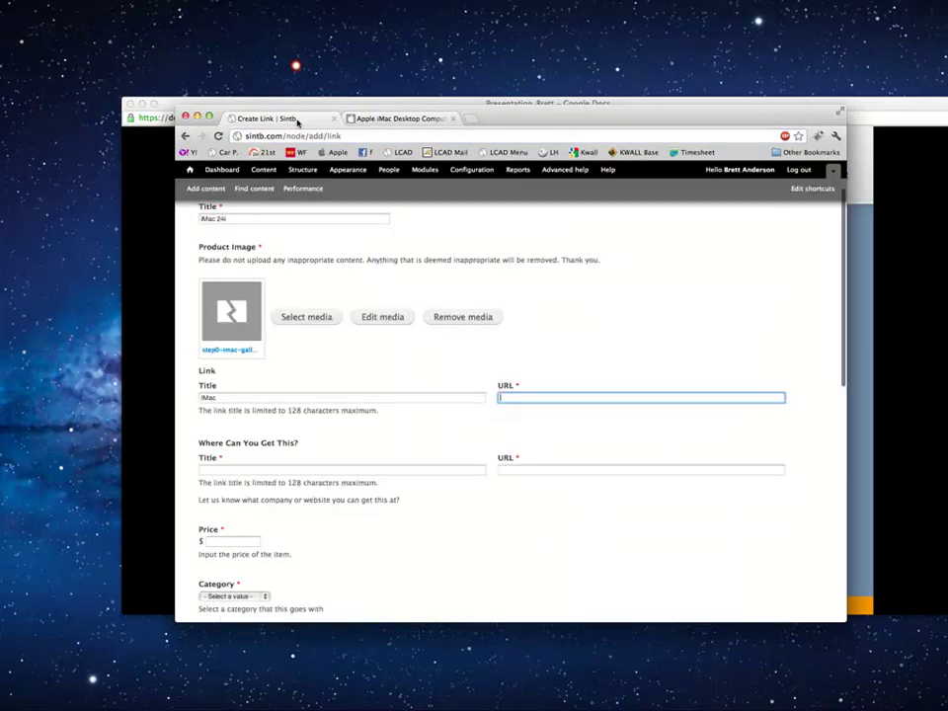
{"action": "key", "text": "super+v"}
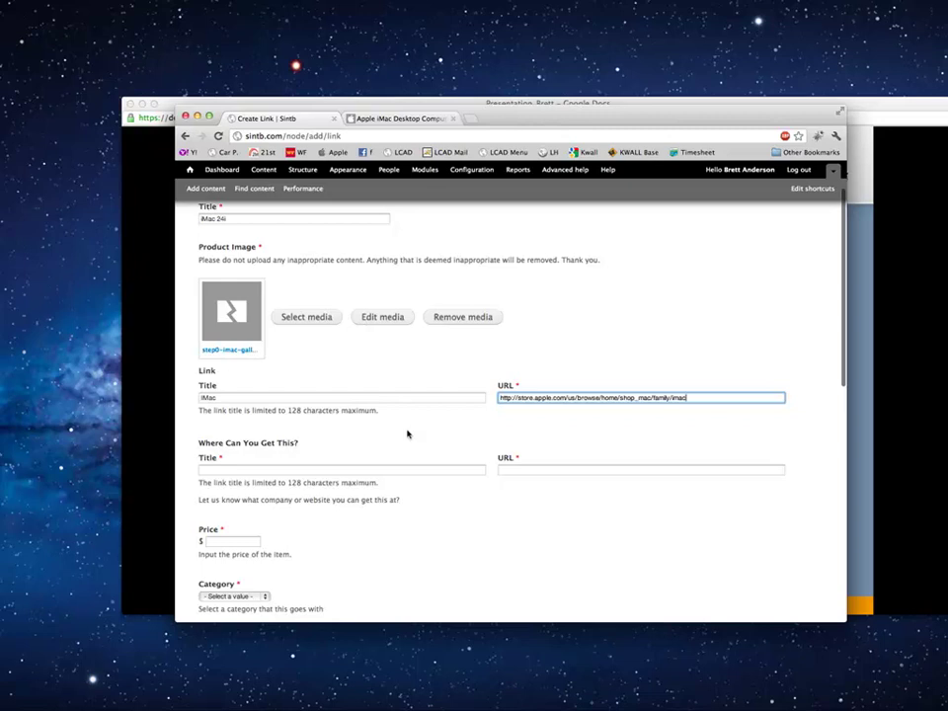
{"action": "left_click", "coordinate": [372, 469]}
{"action": "type", "text": "Apple"}
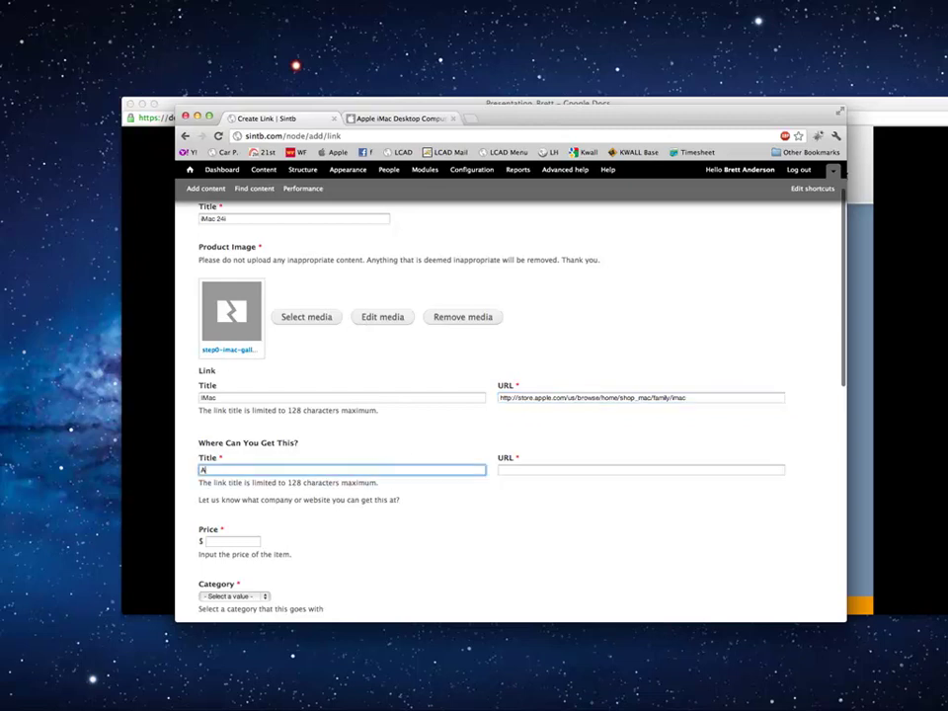
{"action": "left_click", "coordinate": [503, 470]}
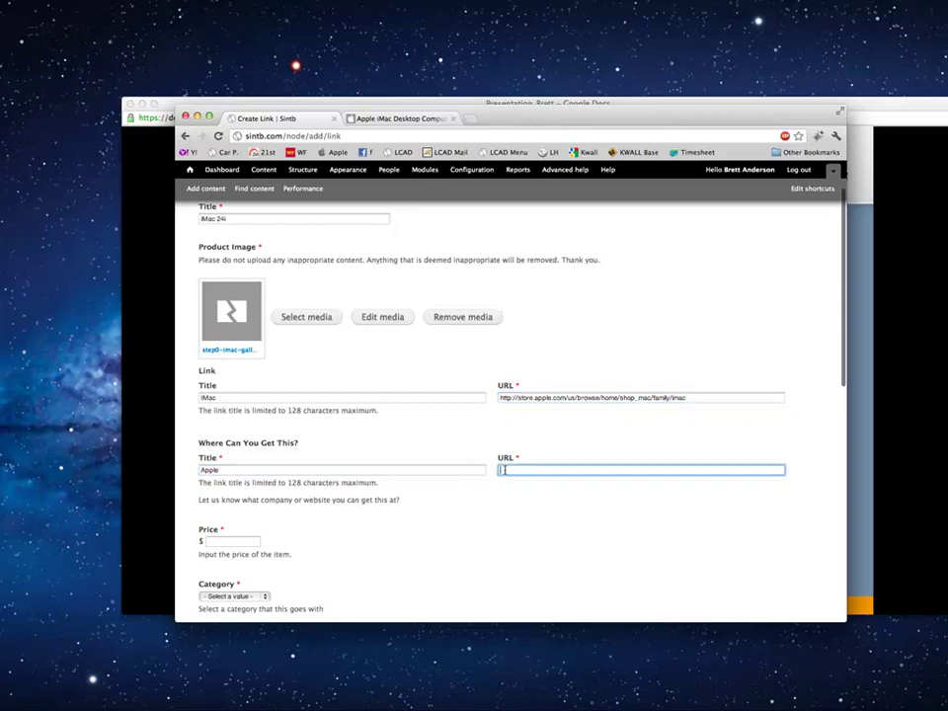
{"action": "type", "text": "http://aww"}
{"action": "type", "text": ".apple.com"}
Check the iMac's starting price on the Apple Store page and set the link's price to 1,199.99
{"action": "left_click", "coordinate": [244, 539]}
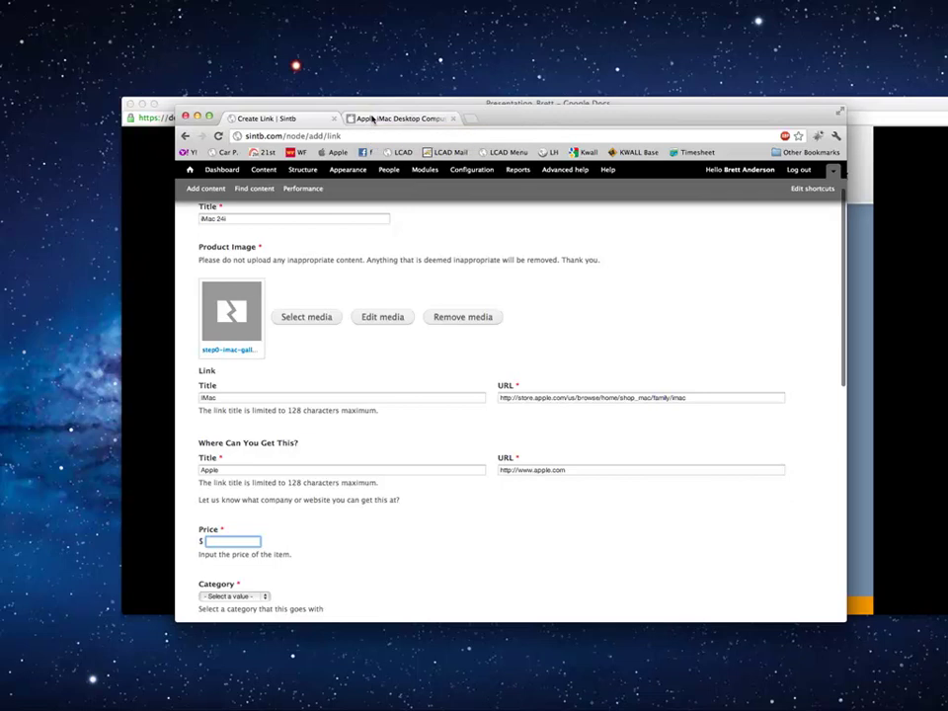
{"action": "left_click", "coordinate": [372, 119]}
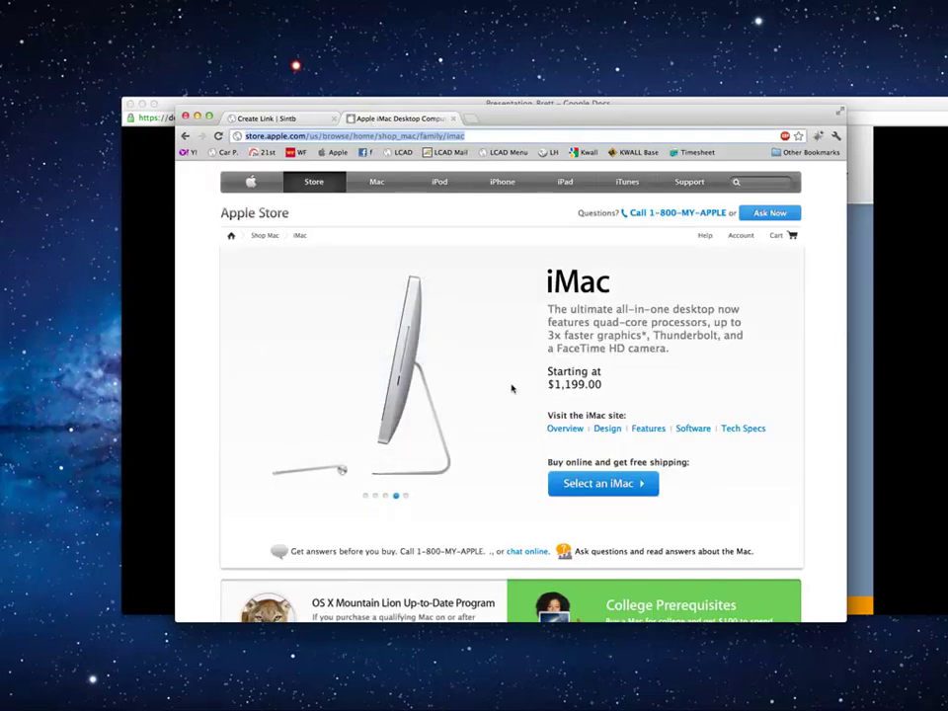
{"action": "left_click", "coordinate": [556, 388]}
{"action": "left_click_drag", "start_coordinate": [556, 388], "coordinate": [585, 391]}
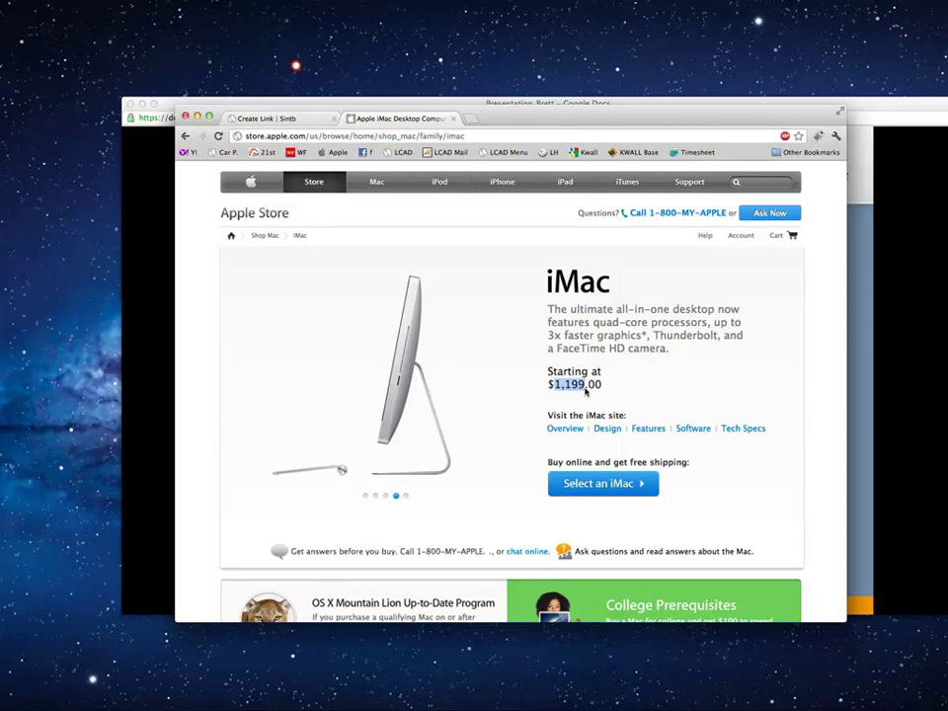
{"action": "left_click", "coordinate": [304, 120]}
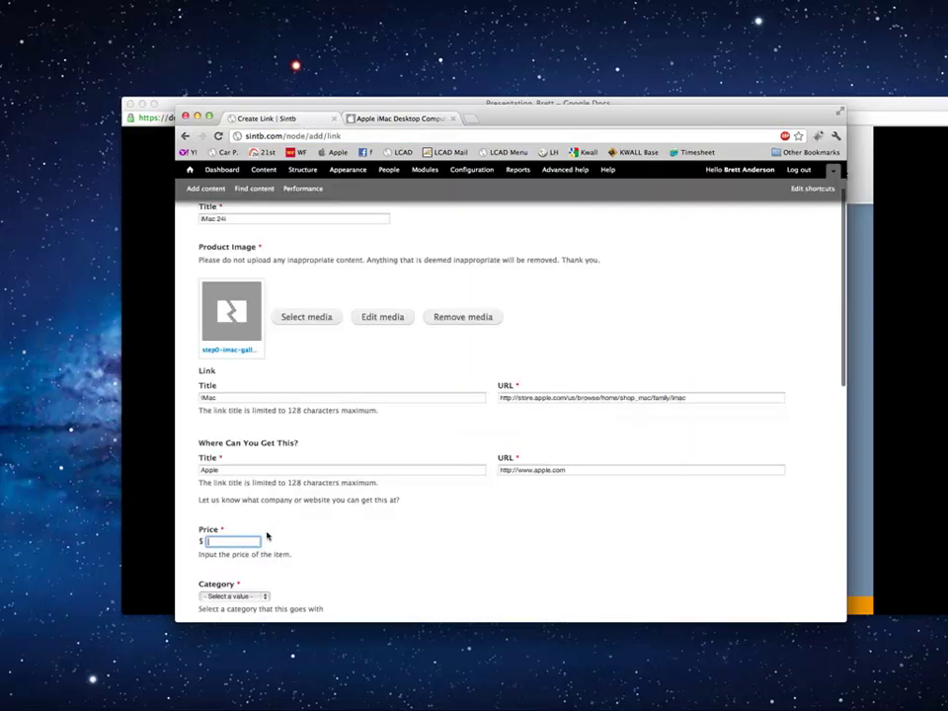
{"action": "type", "text": "1,199.99"}
Set the link's category to Tech and add the tags "apple, tech"
{"action": "scroll", "coordinate": [229, 593], "scroll_direction": "down", "scroll_amount": 2}
{"action": "scroll", "coordinate": [226, 587], "scroll_direction": "down", "scroll_amount": 2}
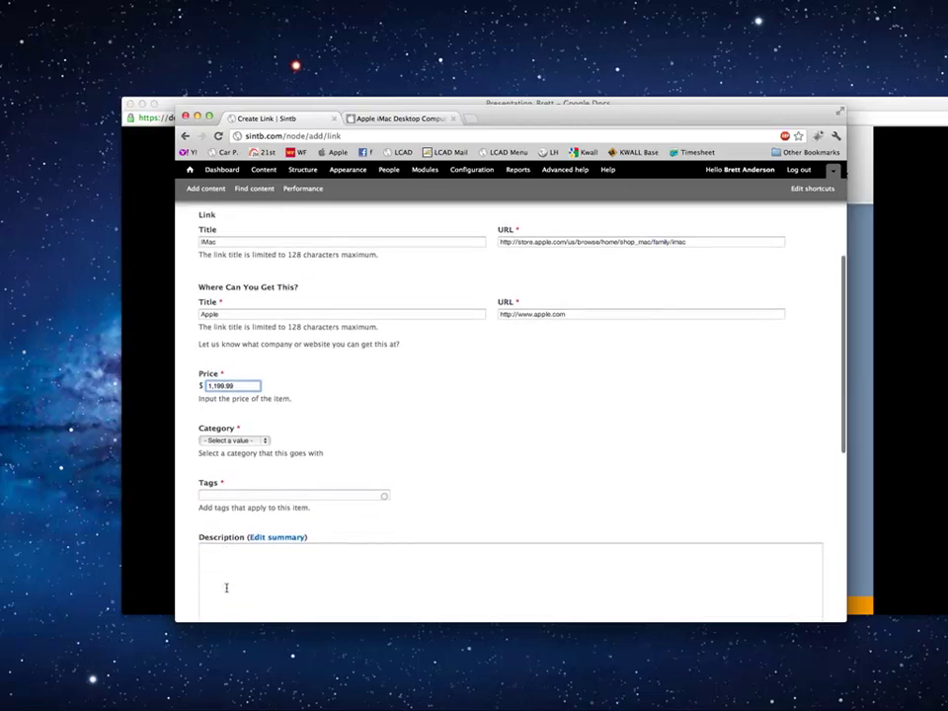
{"action": "left_click", "coordinate": [266, 438]}
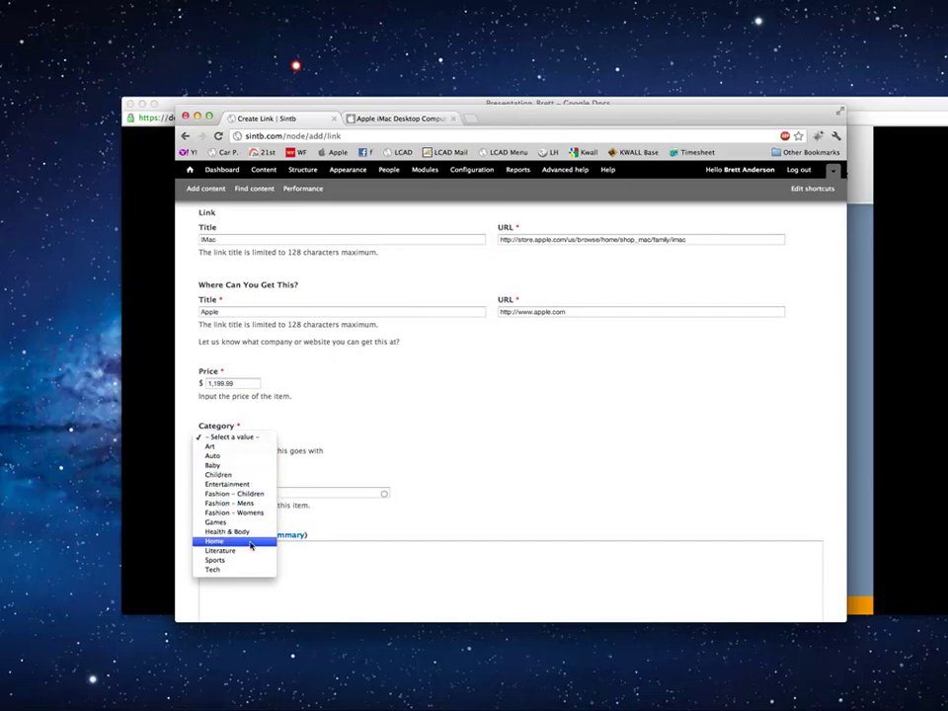
{"action": "left_click", "coordinate": [241, 571]}
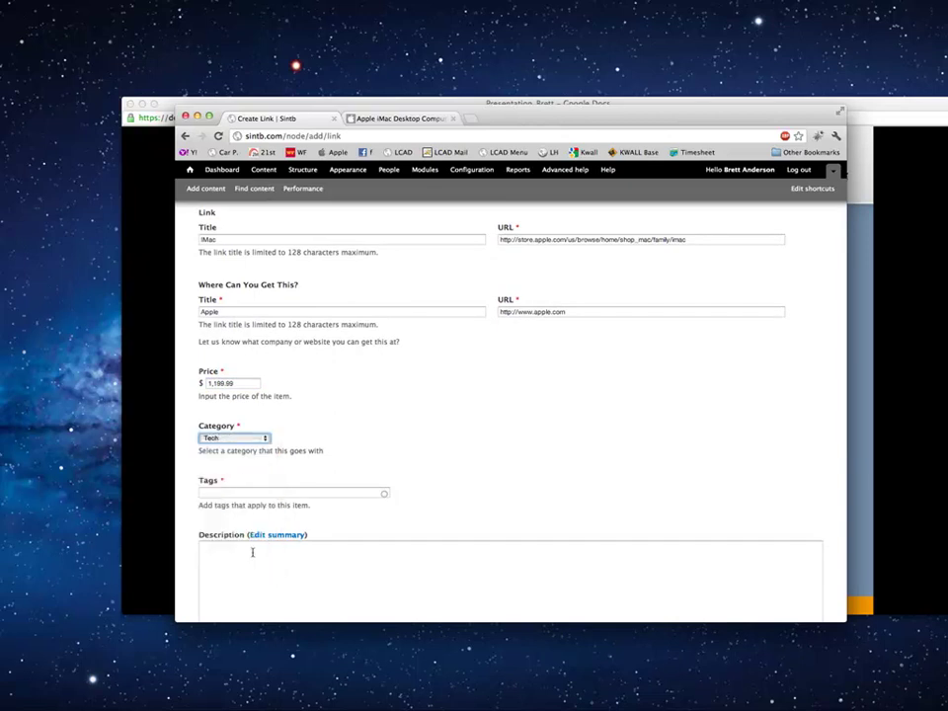
{"action": "left_click", "coordinate": [251, 493]}
{"action": "type", "text": "appl"}
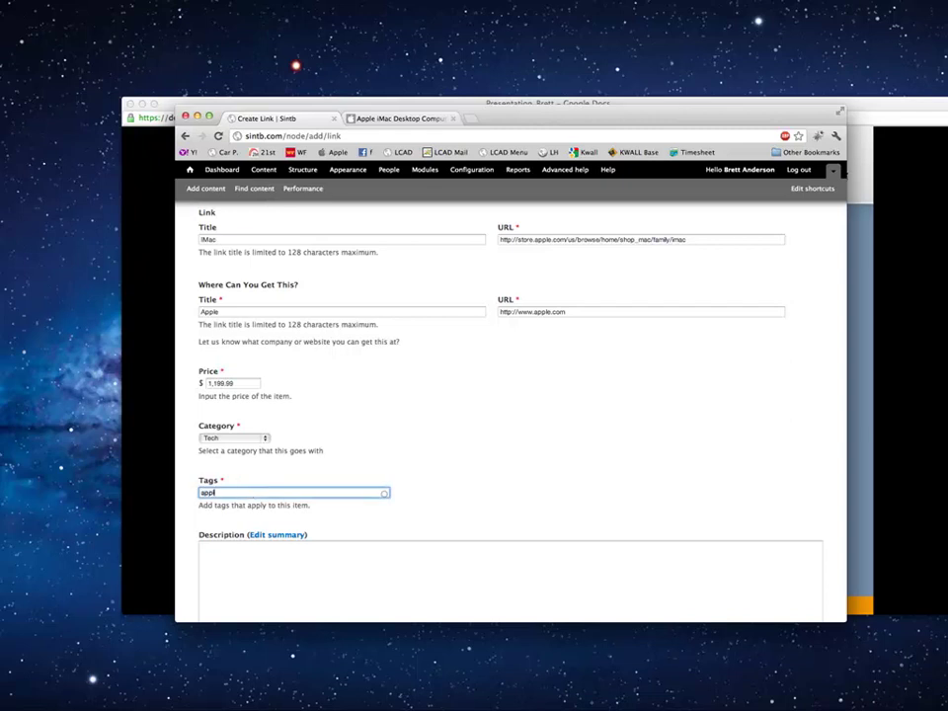
{"action": "type", "text": "e, tech"}
Enter "I like apple products" as the link's description and go to the end of the form
{"action": "left_click", "coordinate": [260, 558]}
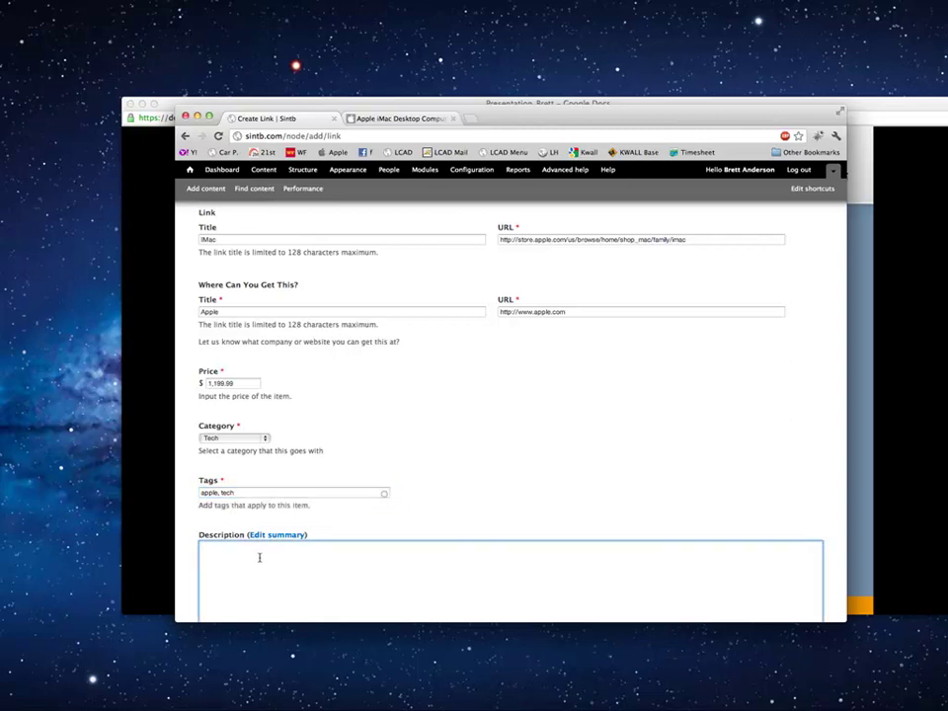
{"action": "type", "text": "I like apple products"}
{"action": "scroll", "coordinate": [316, 556], "scroll_direction": "down", "scroll_amount": 3}
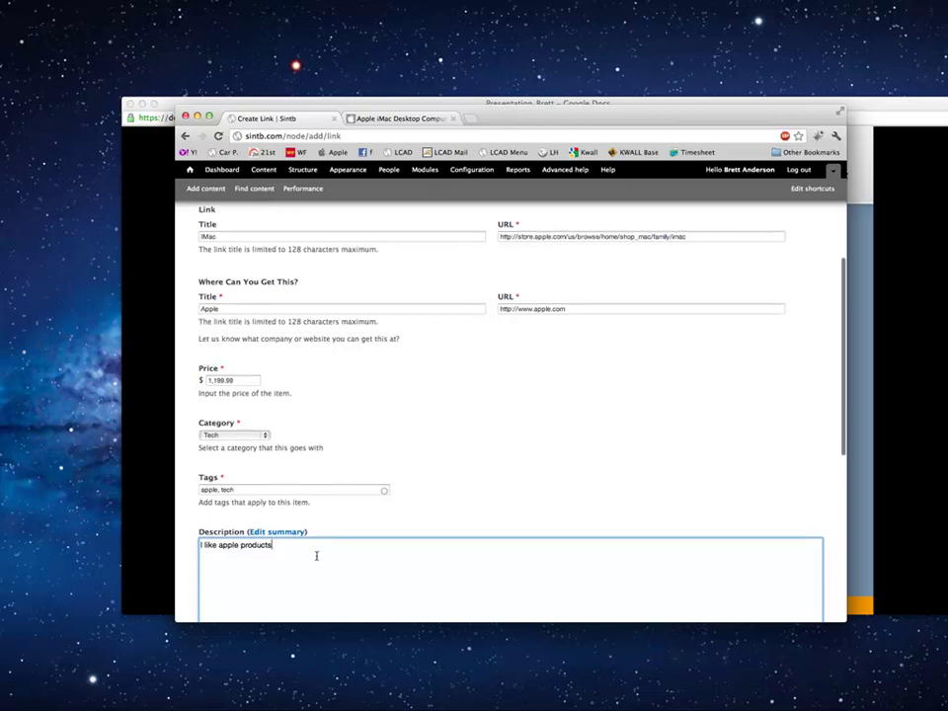
{"action": "scroll", "coordinate": [316, 560], "scroll_direction": "down", "scroll_amount": 6}
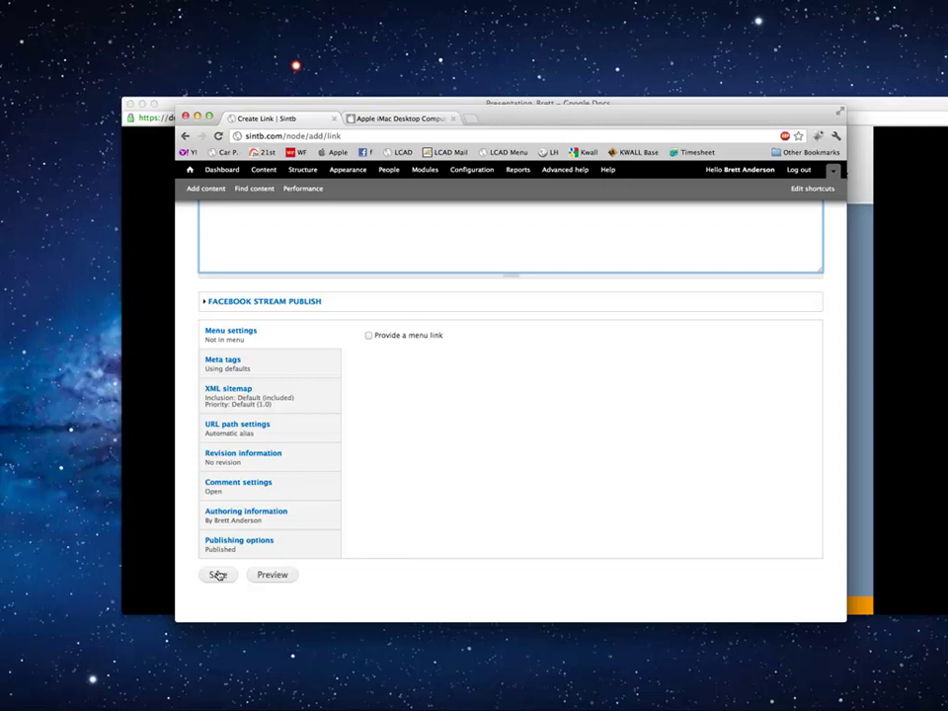
Review the completed link form and try to save the new link
{"action": "scroll", "coordinate": [218, 574], "scroll_direction": "up", "scroll_amount": 15}
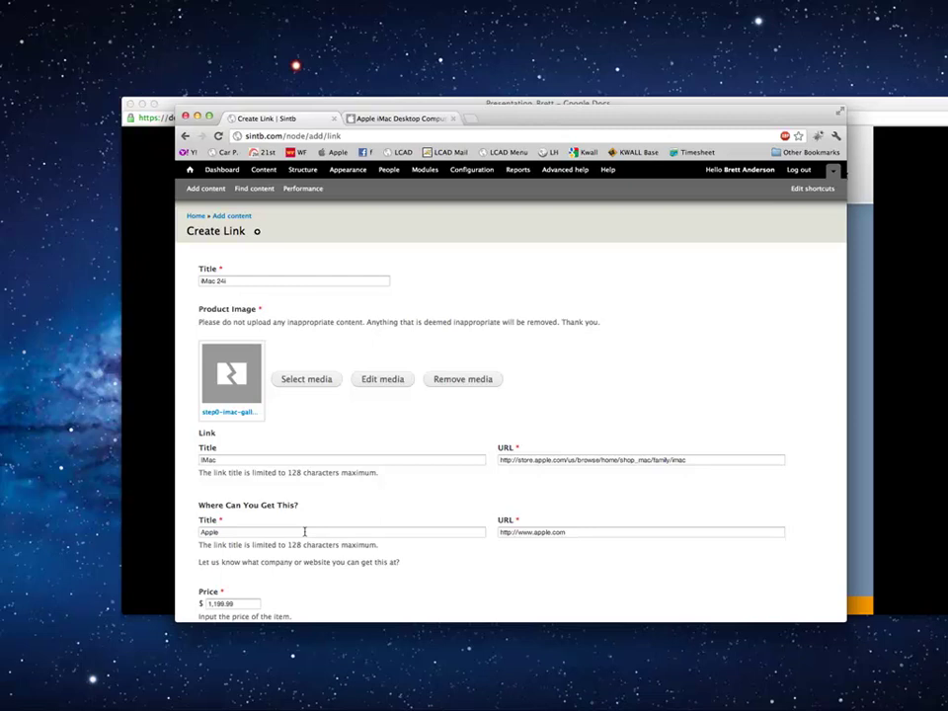
{"action": "scroll", "coordinate": [307, 533], "scroll_direction": "down", "scroll_amount": 10}
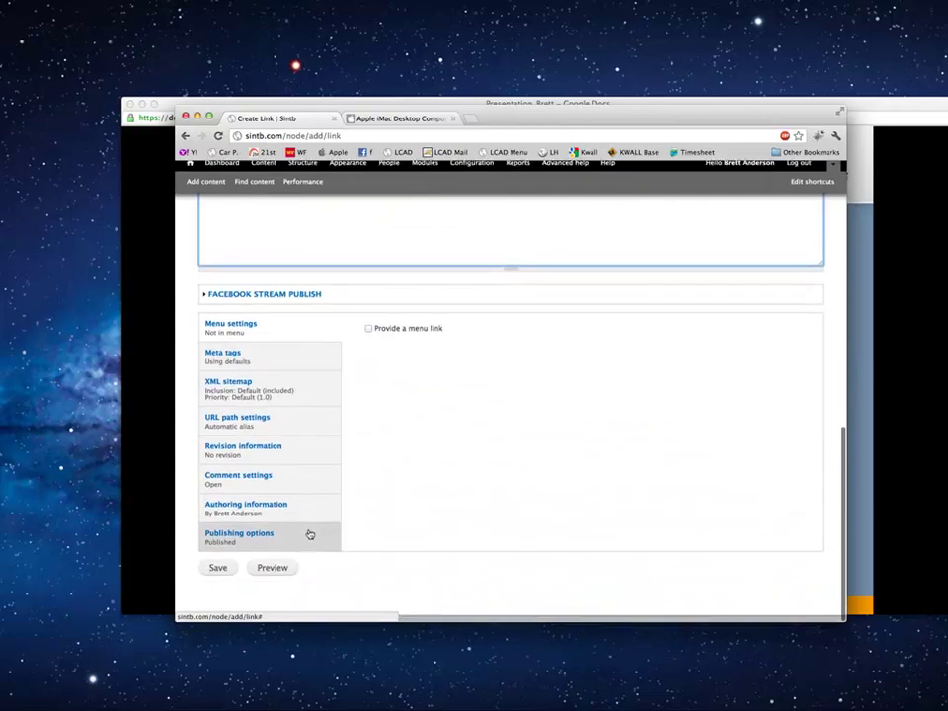
{"action": "left_click", "coordinate": [219, 575]}
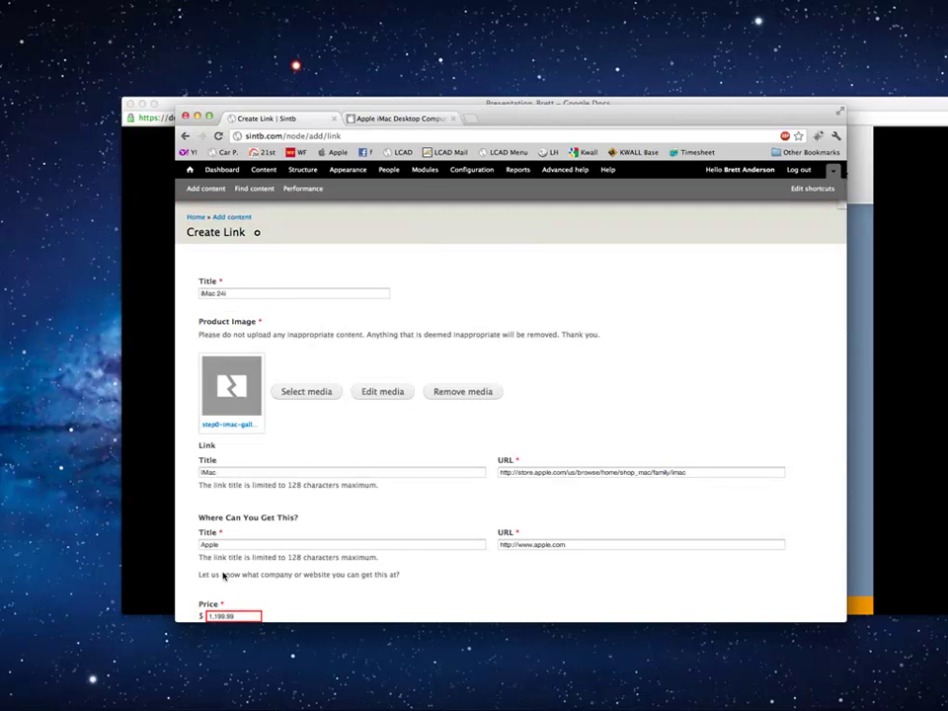
Set the link's price to 1199.99, without the thousands comma, and save the link
{"action": "scroll", "coordinate": [247, 575], "scroll_direction": "down", "scroll_amount": 3}
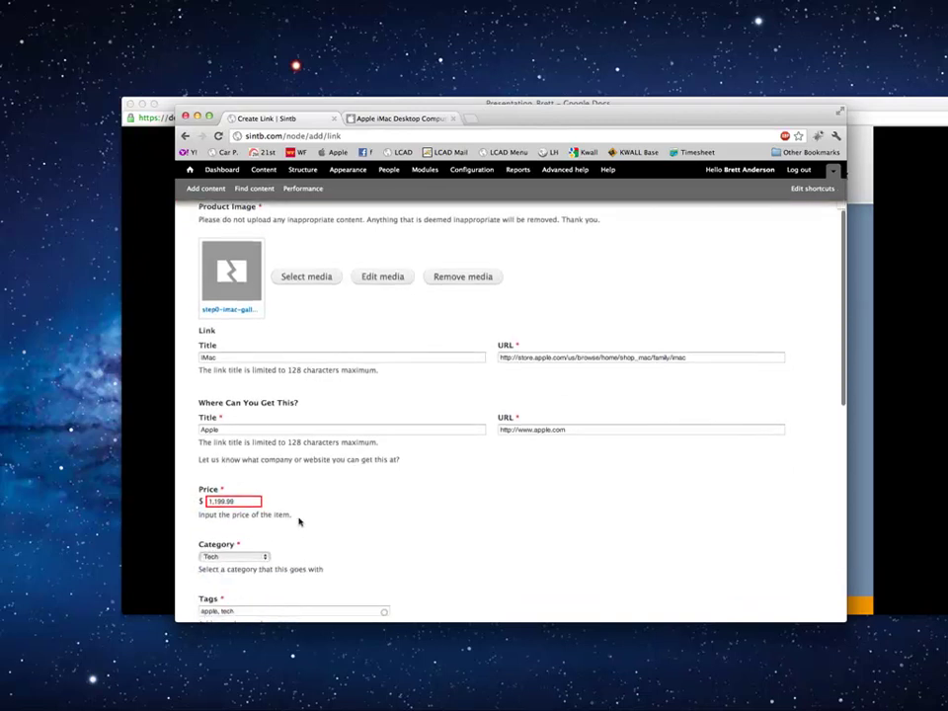
{"action": "left_click", "coordinate": [248, 501]}
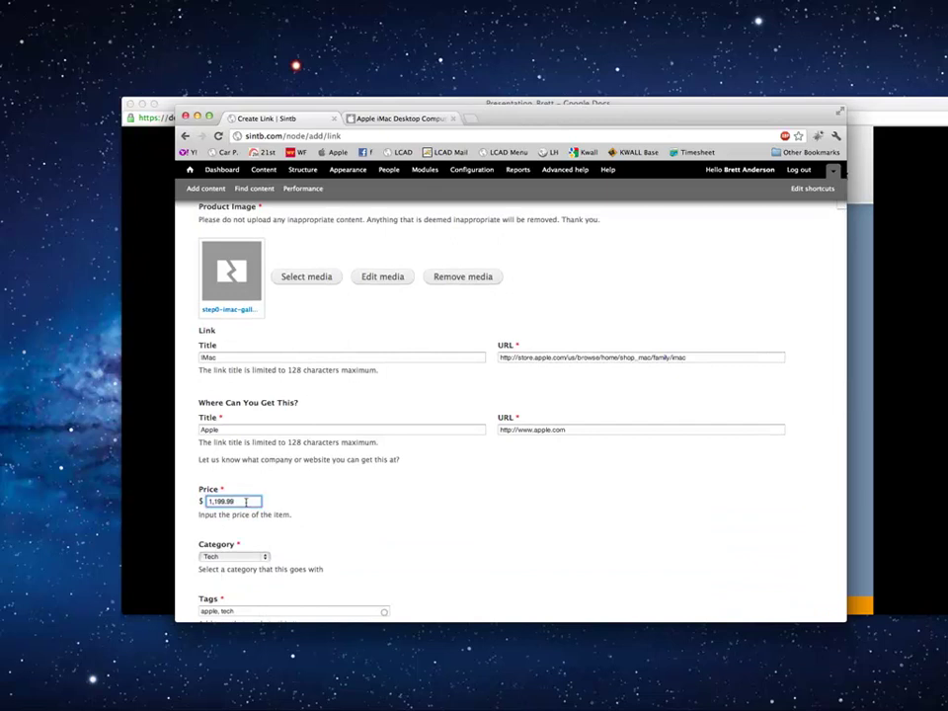
{"action": "key", "text": "Left"}
{"action": "key", "text": "Left"}
{"action": "key", "text": "Left"}
{"action": "key", "text": "Left"}
{"action": "key", "text": "Left"}
{"action": "key", "text": "BackSpace"}
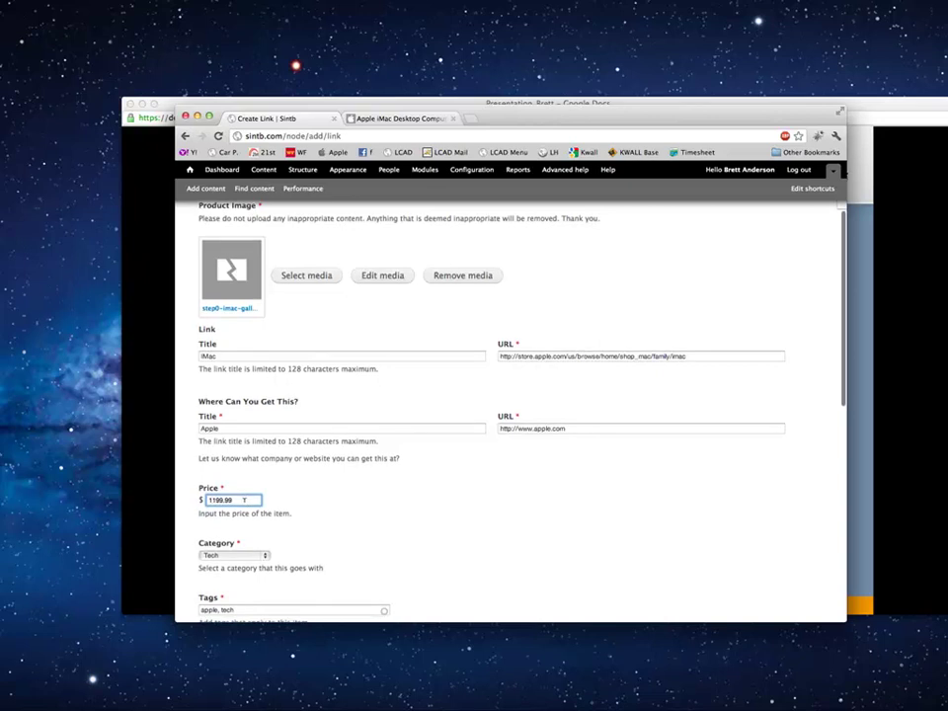
{"action": "scroll", "coordinate": [244, 502], "scroll_direction": "down", "scroll_amount": 10}
{"action": "left_click", "coordinate": [210, 573]}
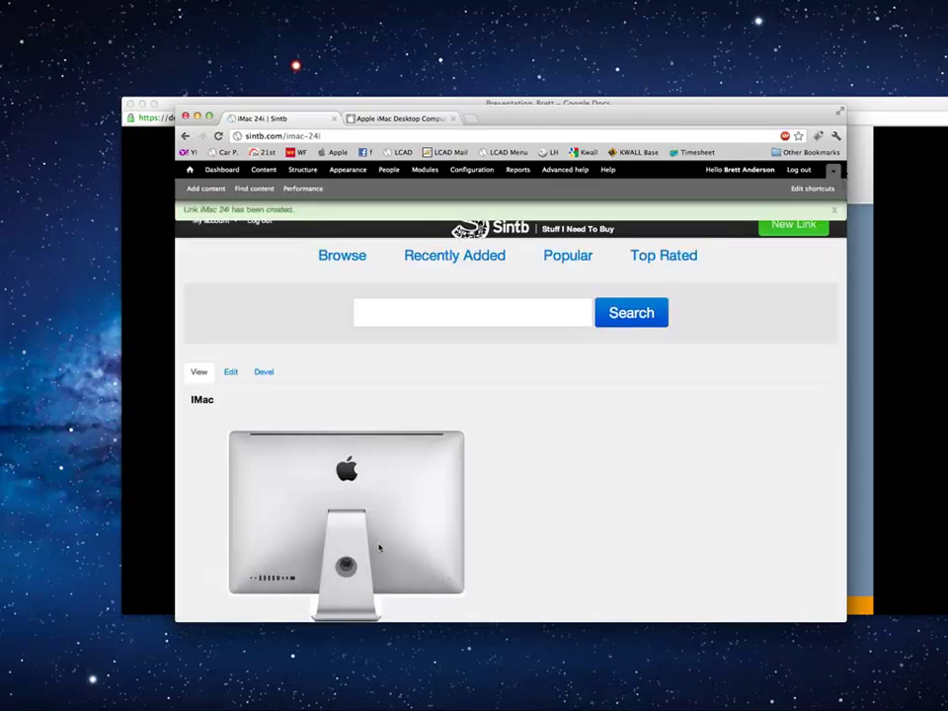
Look over the saved iMac page, open the Recently Added listing and mark the iMac with the S flag and a thumbs-up
{"action": "scroll", "coordinate": [474, 531], "scroll_direction": "down", "scroll_amount": 5}
{"action": "scroll", "coordinate": [474, 530], "scroll_direction": "up", "scroll_amount": 5}
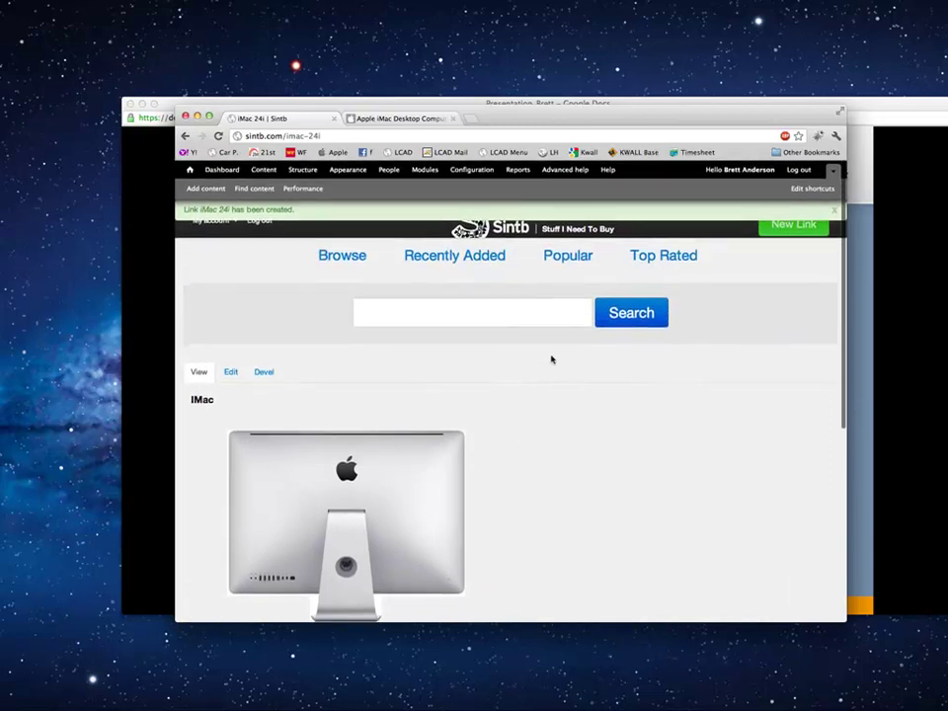
{"action": "left_click", "coordinate": [487, 260]}
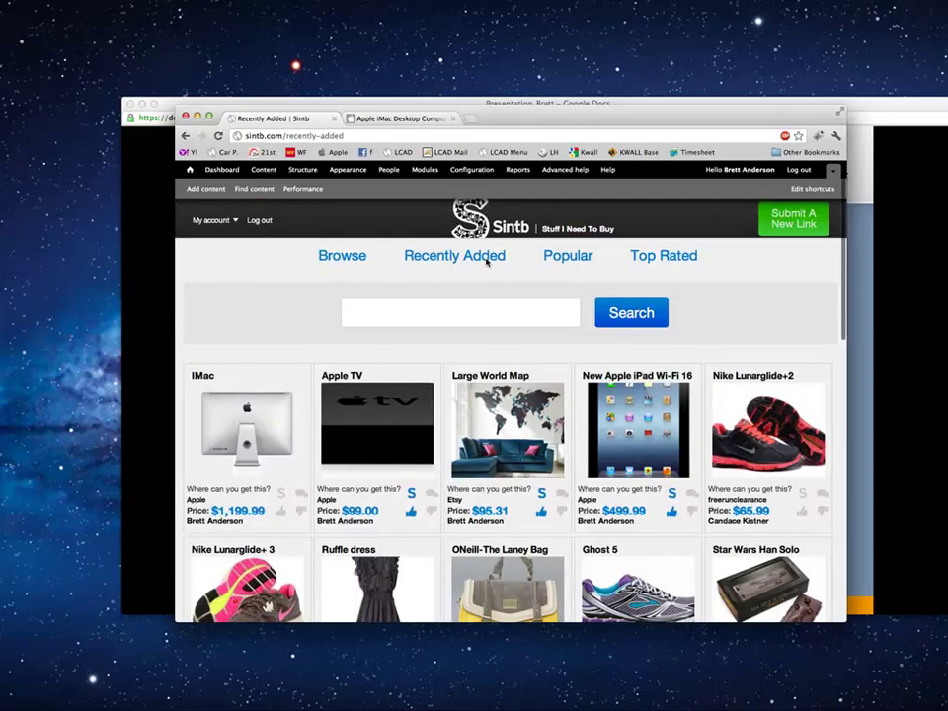
{"action": "left_click", "coordinate": [282, 514]}
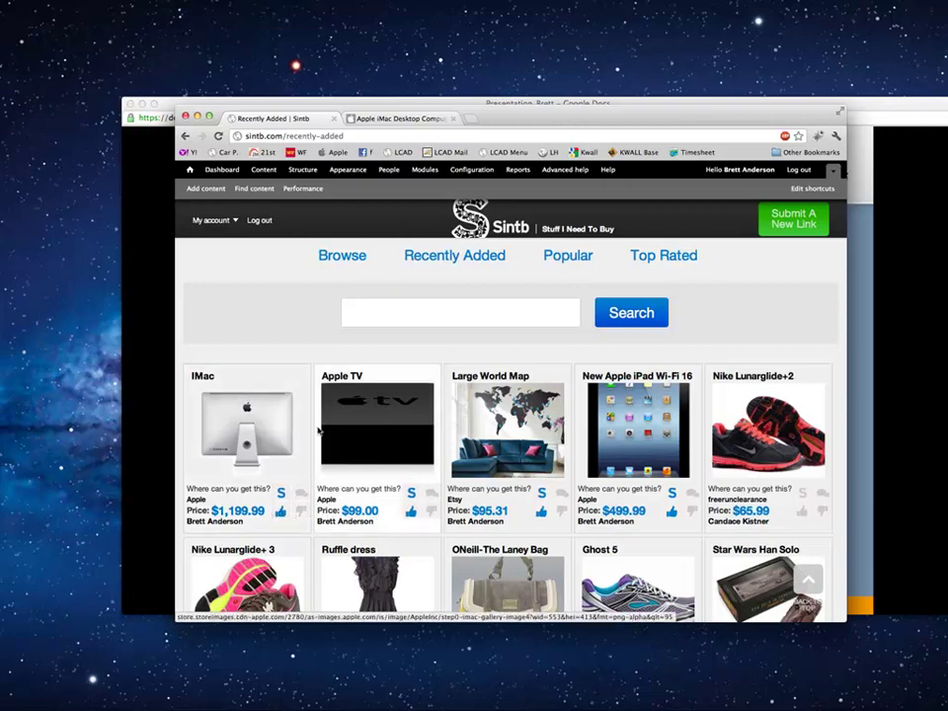
Show the My account options
{"action": "mouse_move", "coordinate": [229, 226]}
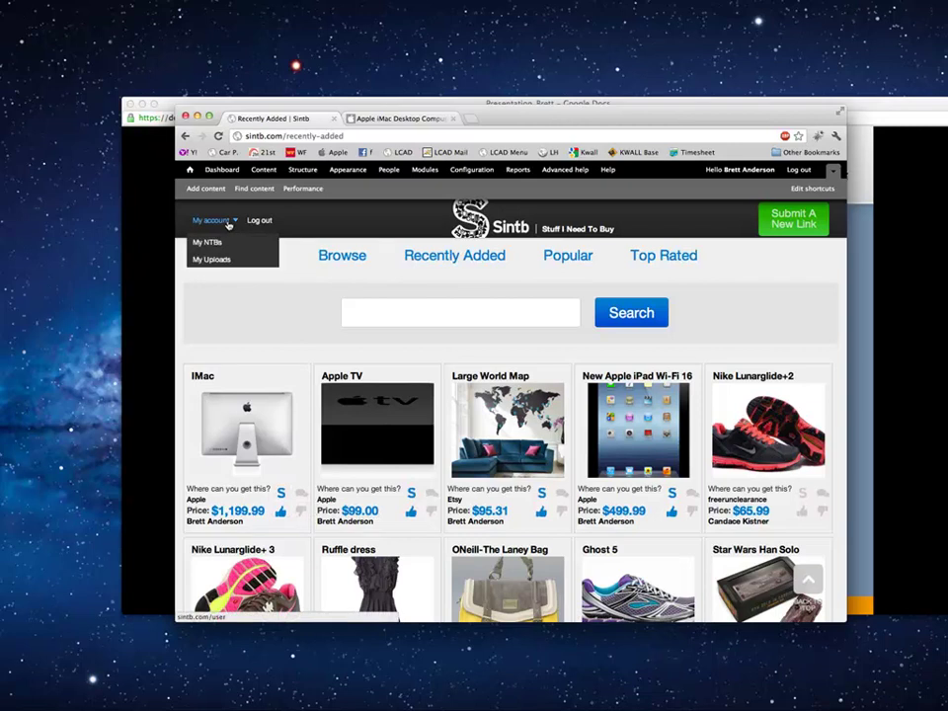